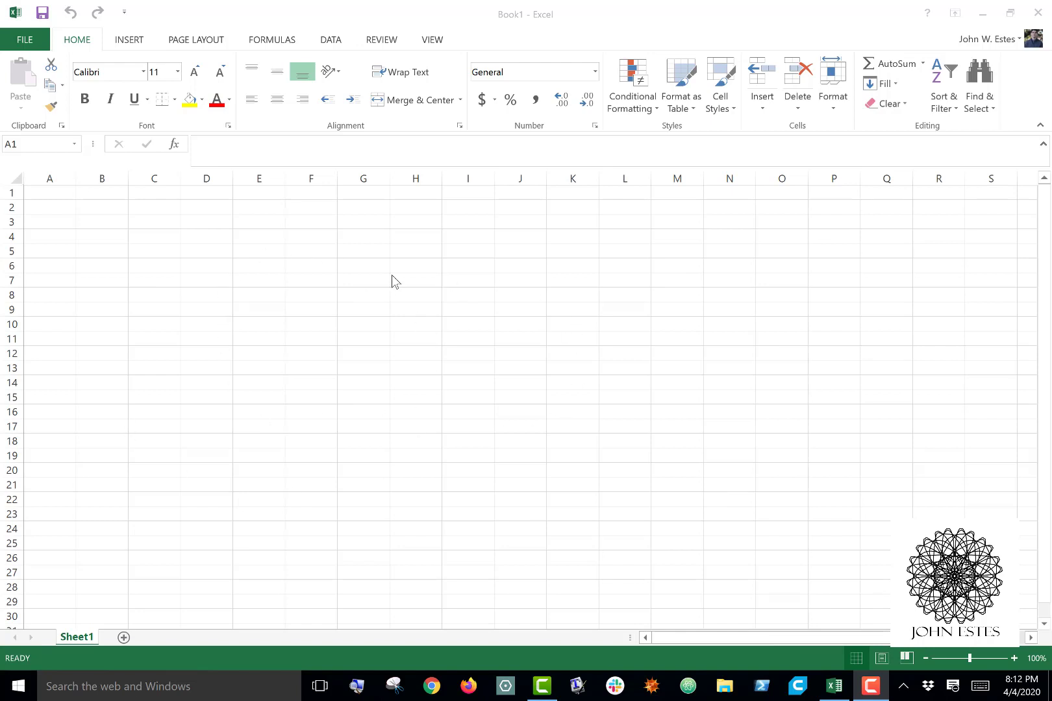
Step: Enter the heading 'Monday' as the first entry in cell A1
{"action": "left_click", "coordinate": [103, 201]}
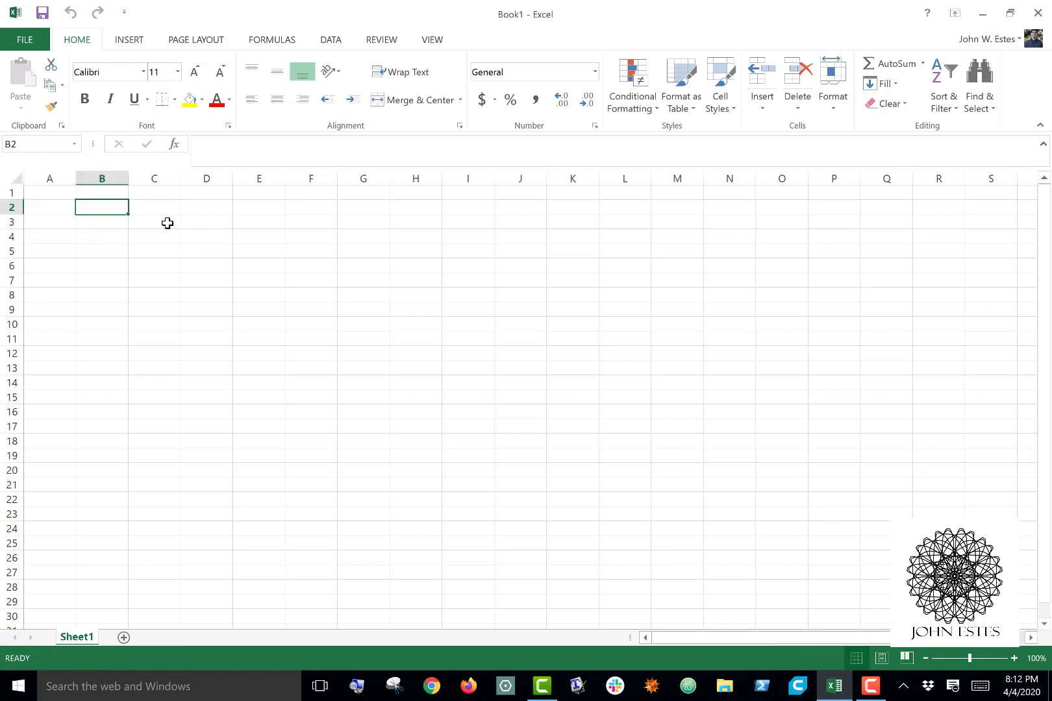
{"action": "left_click", "coordinate": [46, 195]}
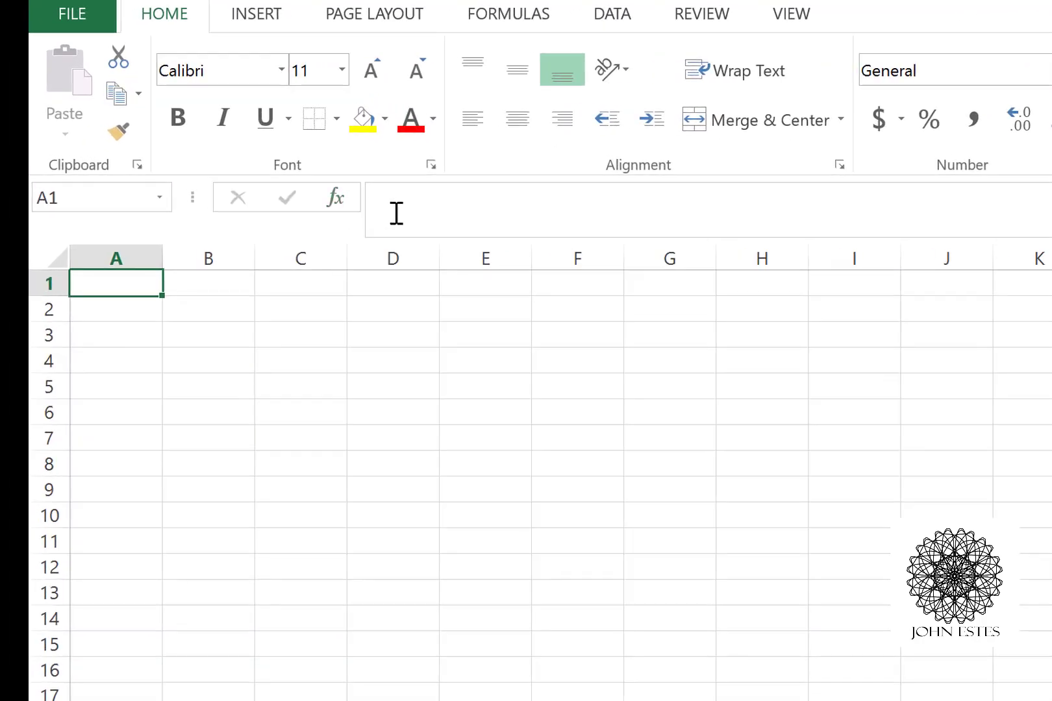
{"action": "left_click", "coordinate": [395, 213]}
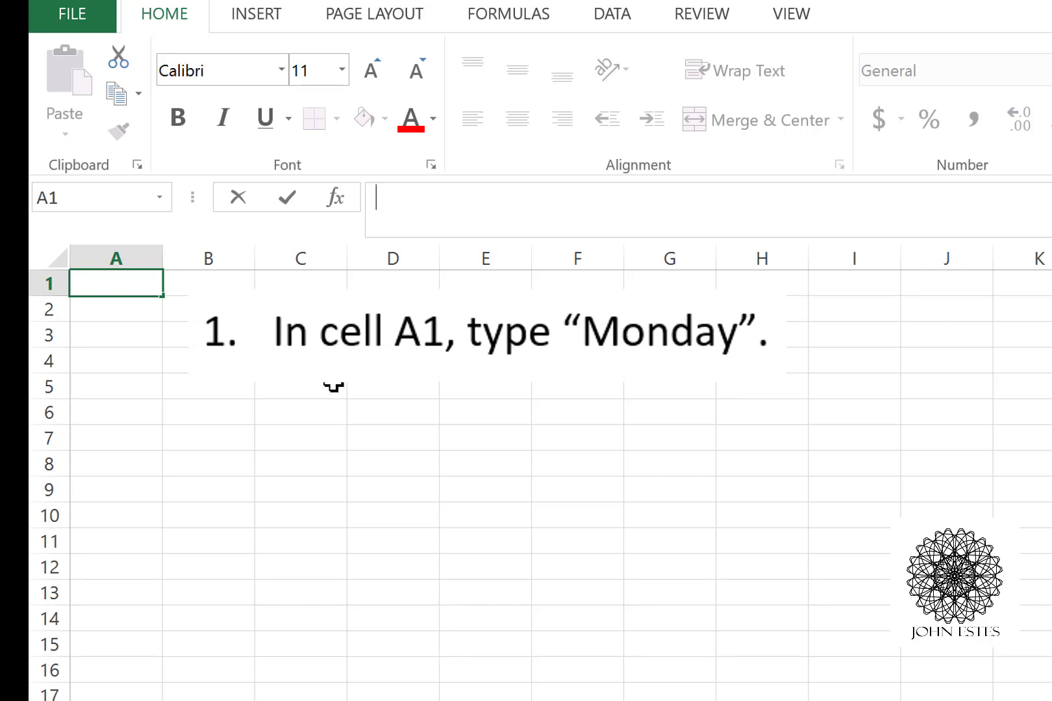
{"action": "type", "text": "Monda"}
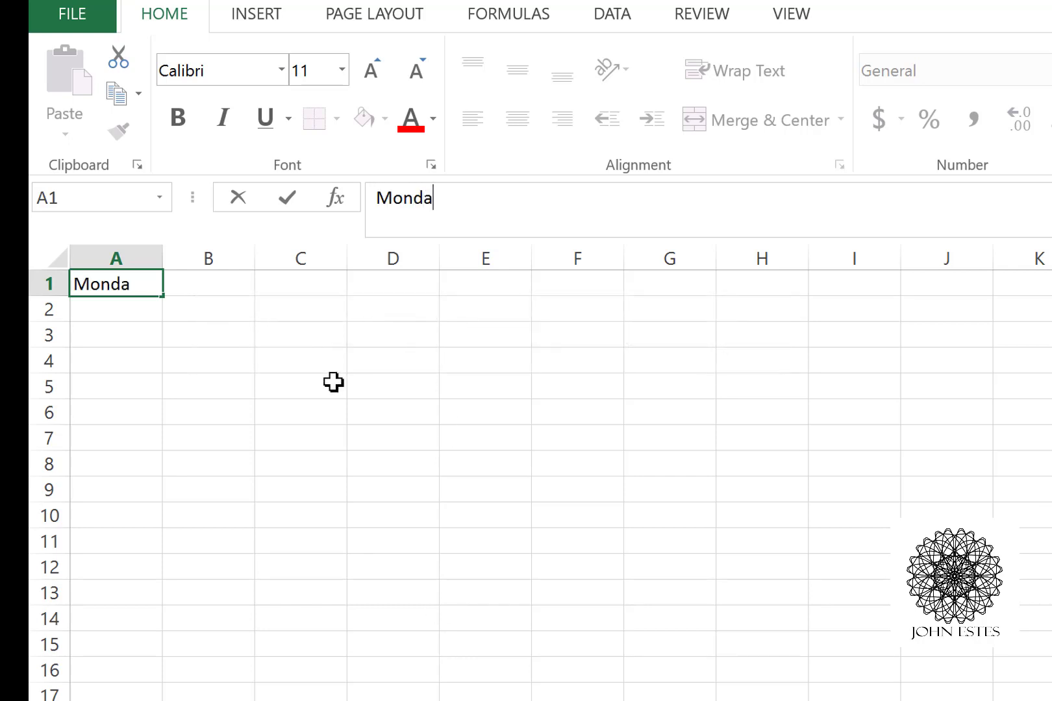
{"action": "type", "text": "y"}
{"action": "key", "text": "Return"}
{"action": "key", "text": "Up"}
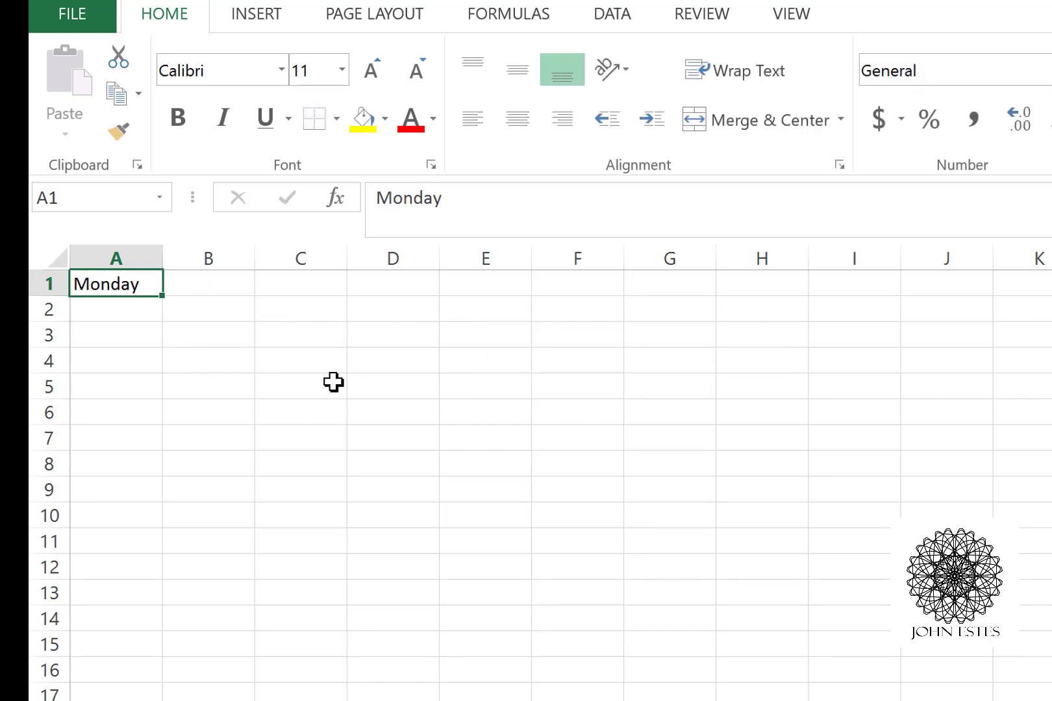
{"action": "key", "text": "Right"}
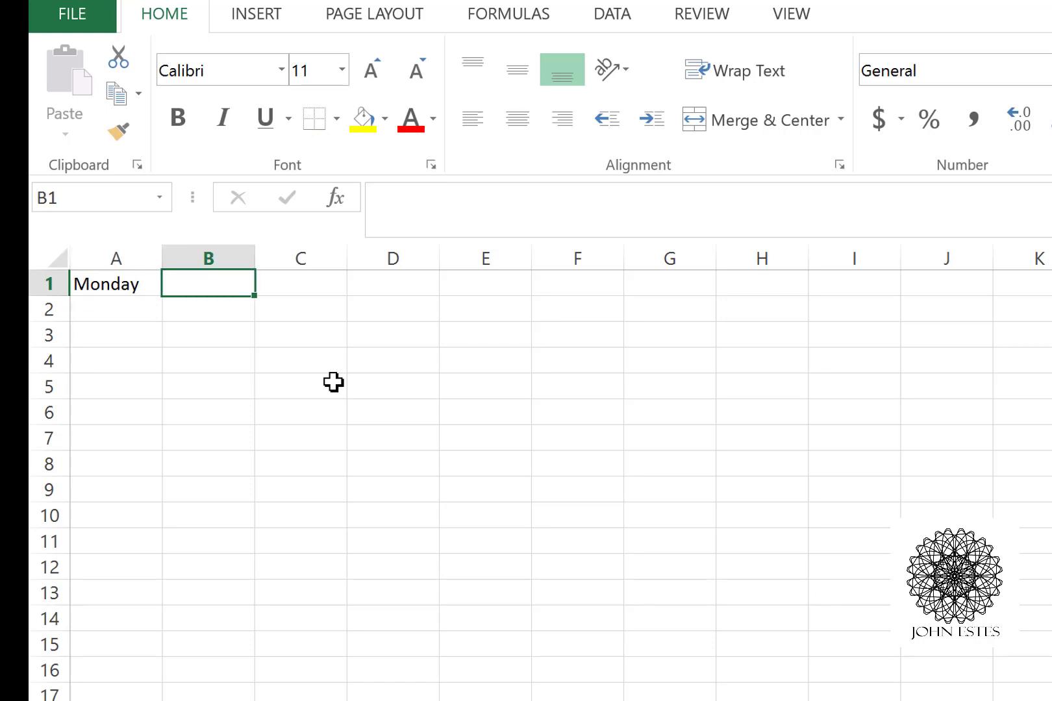
{"action": "key", "text": "Left"}
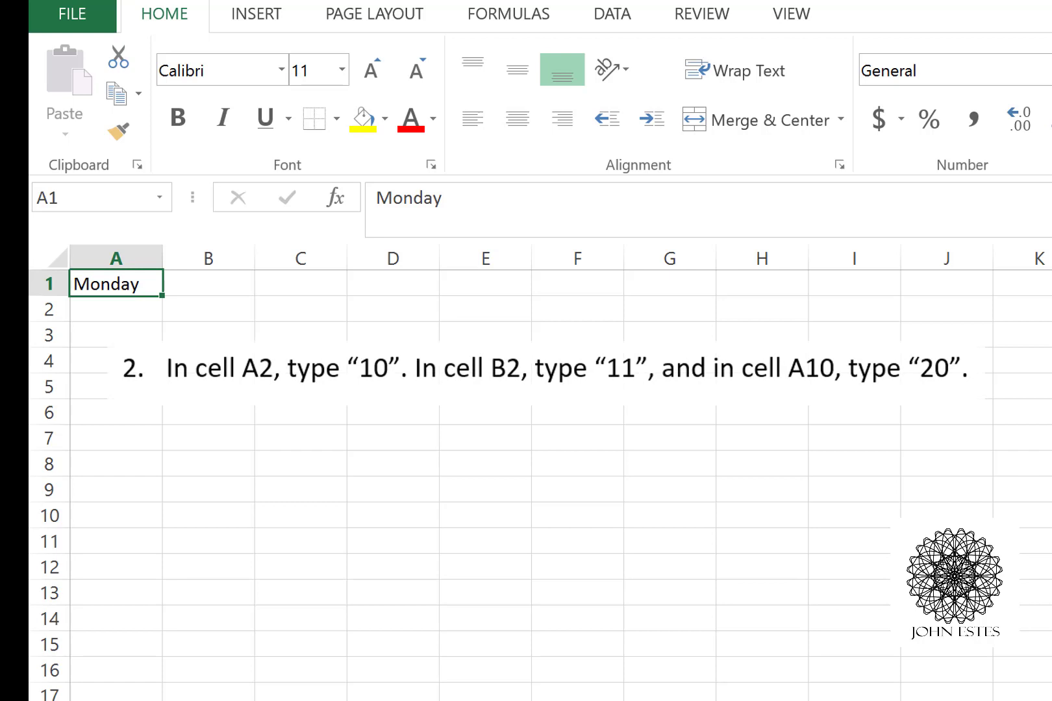
Step: Enter the number 10 in cell A2
{"action": "left_click", "coordinate": [115, 309]}
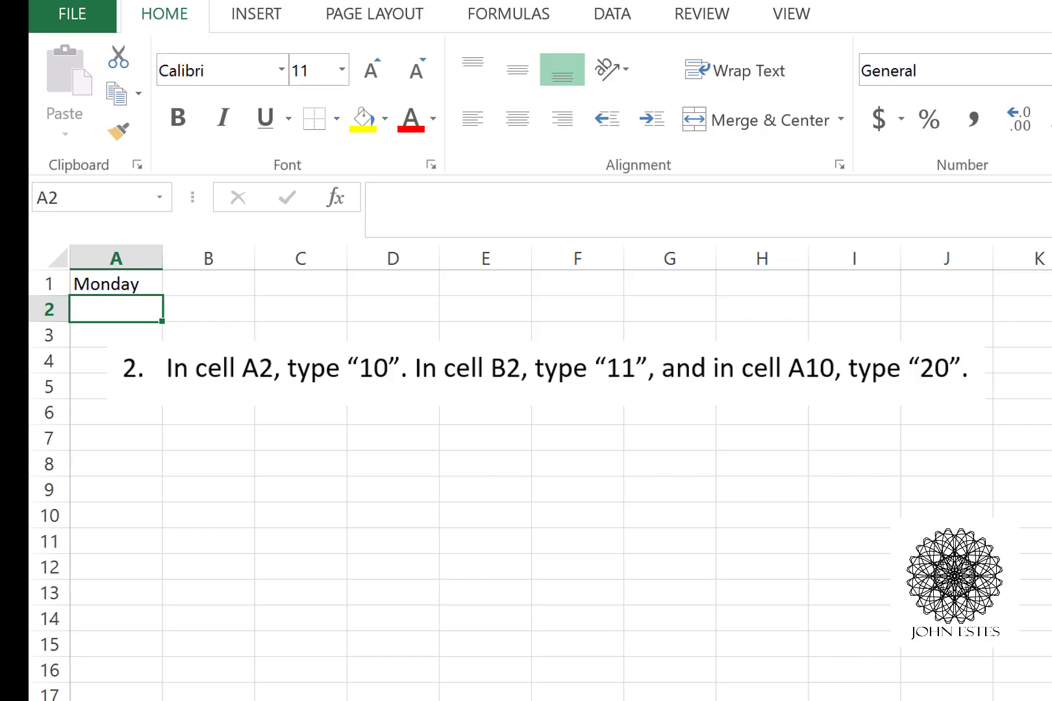
{"action": "type", "text": "10"}
{"action": "key", "text": "Return"}
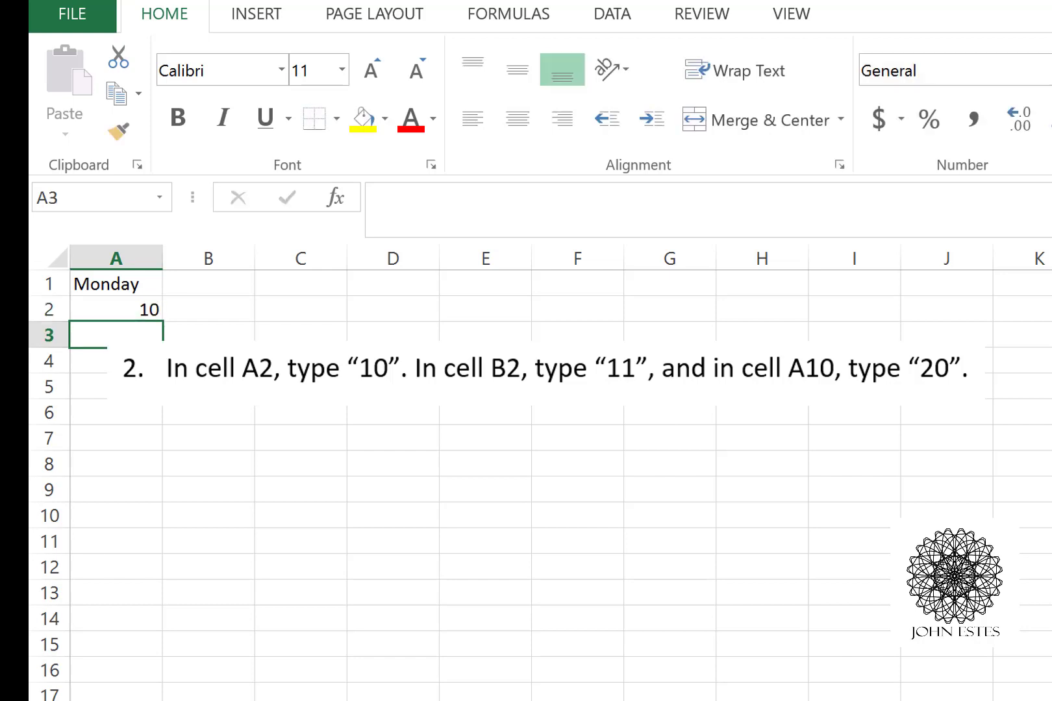
{"action": "left_click", "coordinate": [116, 309]}
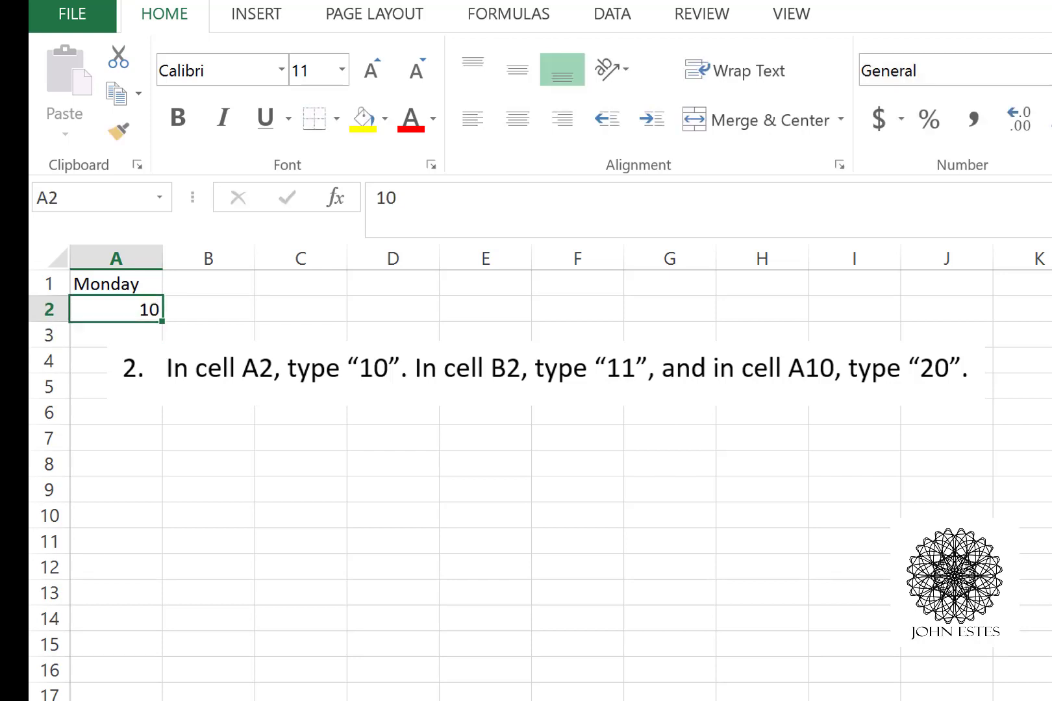
{"action": "left_click", "coordinate": [115, 283]}
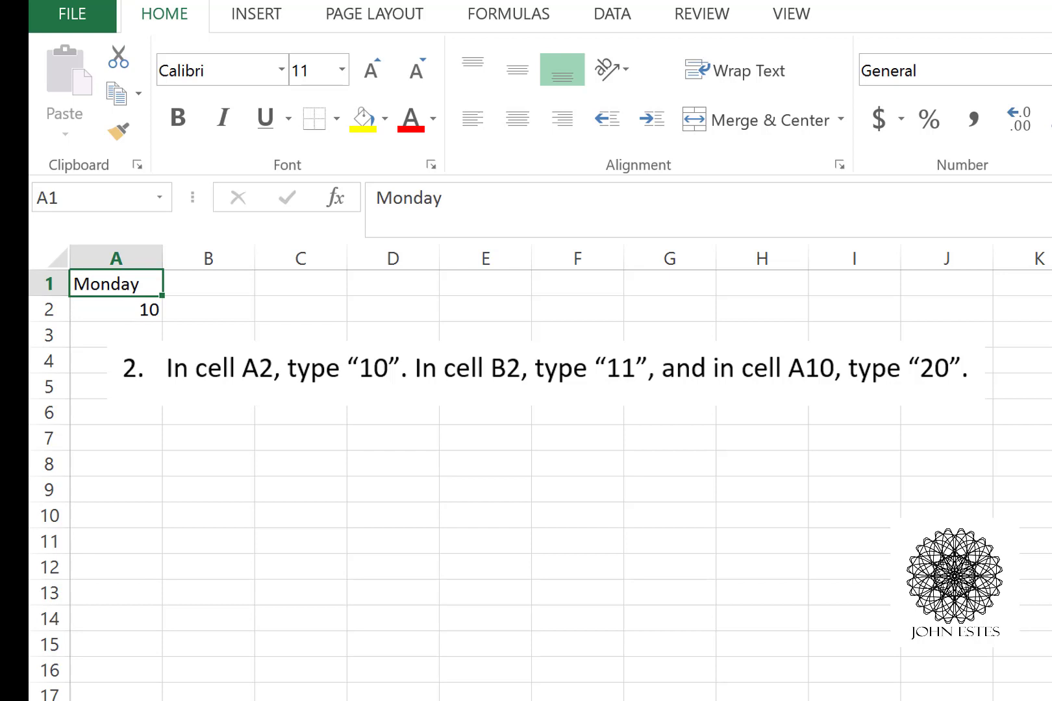
{"action": "left_click", "coordinate": [116, 309]}
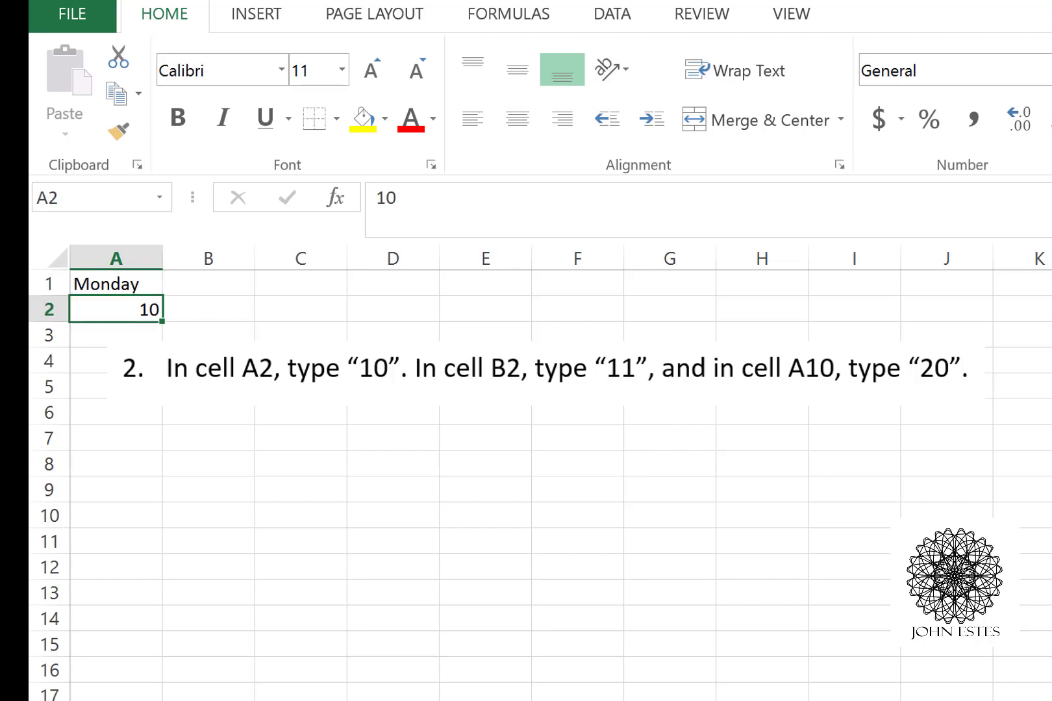
Step: Enter 11 in cell B2 and 20 in cell A10
{"action": "left_click", "coordinate": [208, 309]}
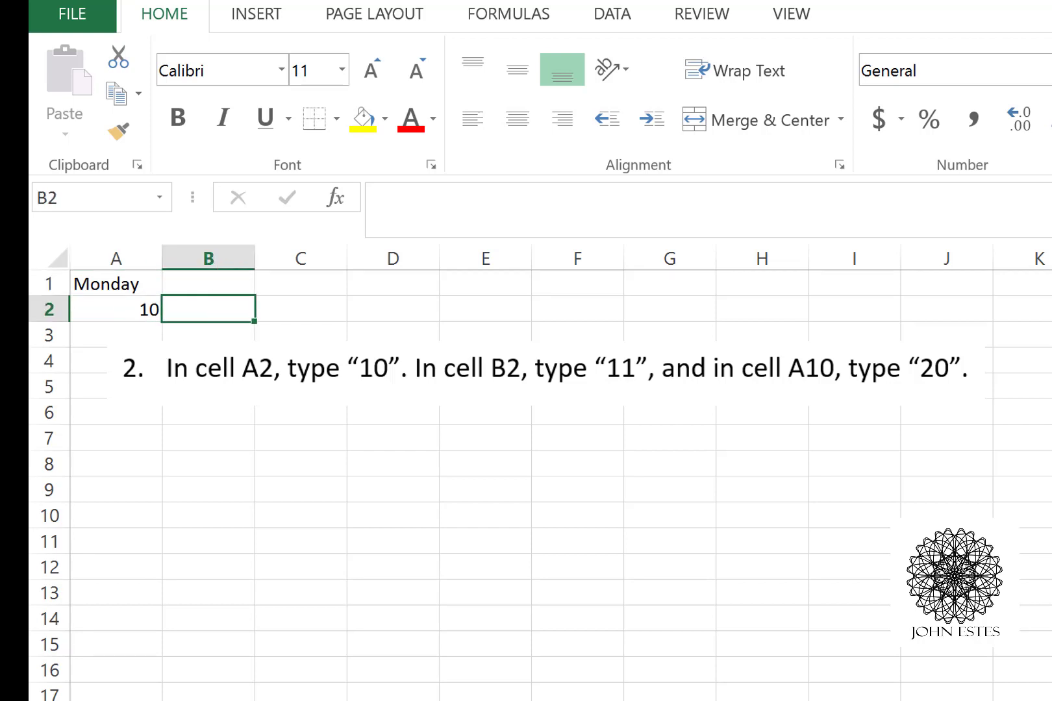
{"action": "type", "text": "11"}
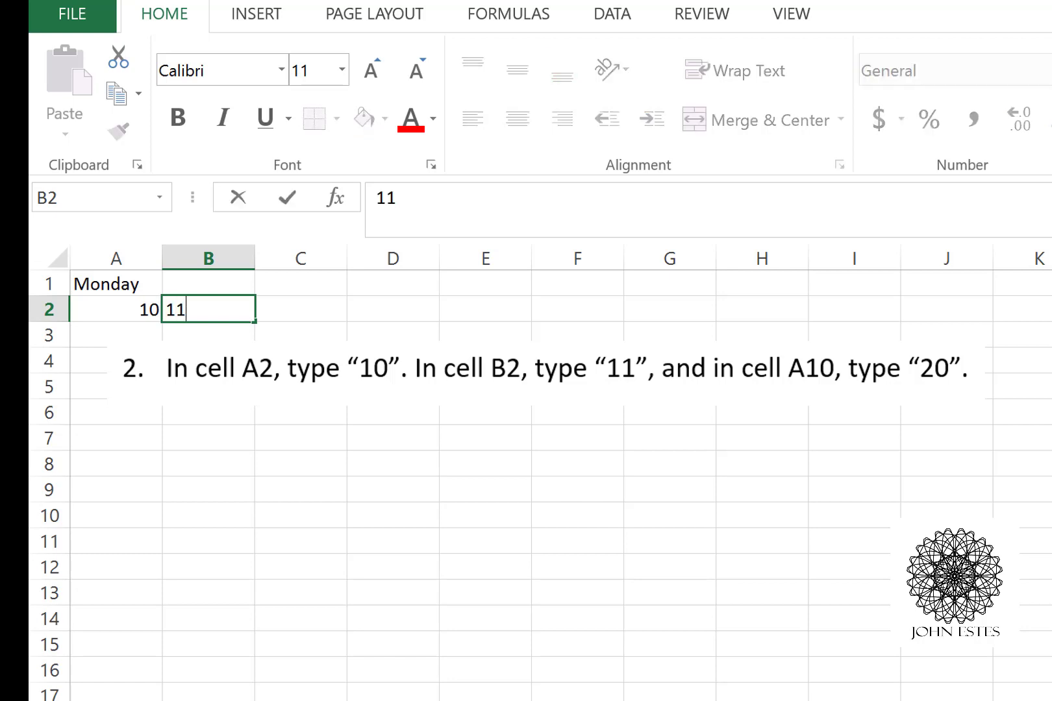
{"action": "left_click", "coordinate": [115, 335]}
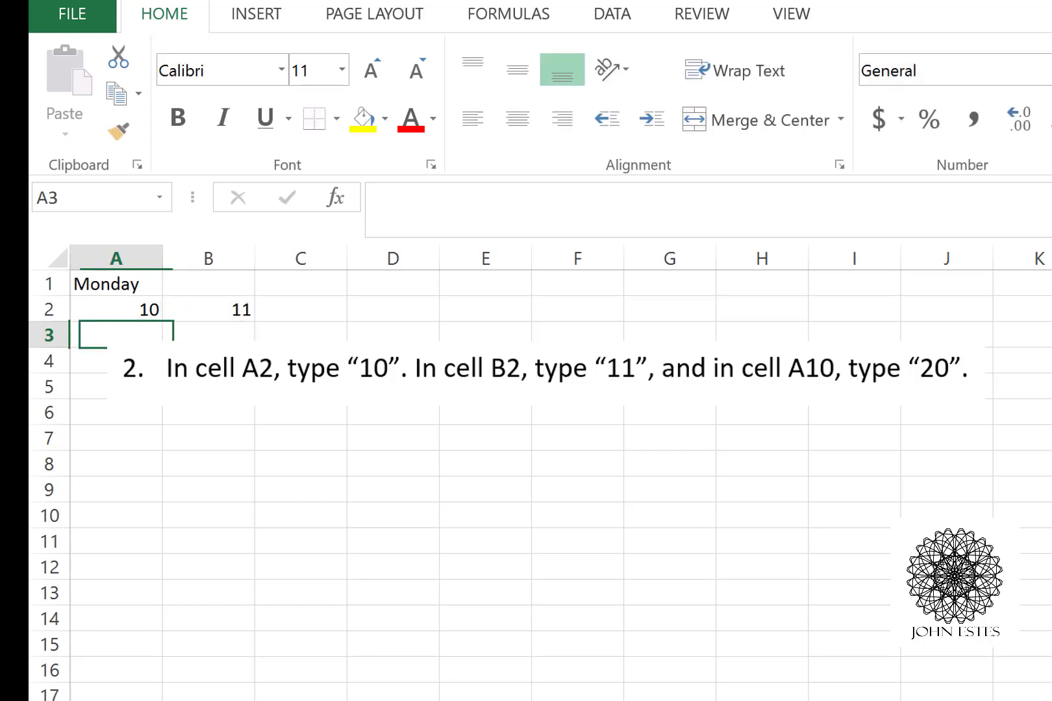
{"action": "key", "text": "Down"}
{"action": "key", "text": "Down"}
{"action": "key", "text": "Down"}
{"action": "key", "text": "Down"}
{"action": "key", "text": "Down"}
{"action": "key", "text": "Down"}
{"action": "key", "text": "Down"}
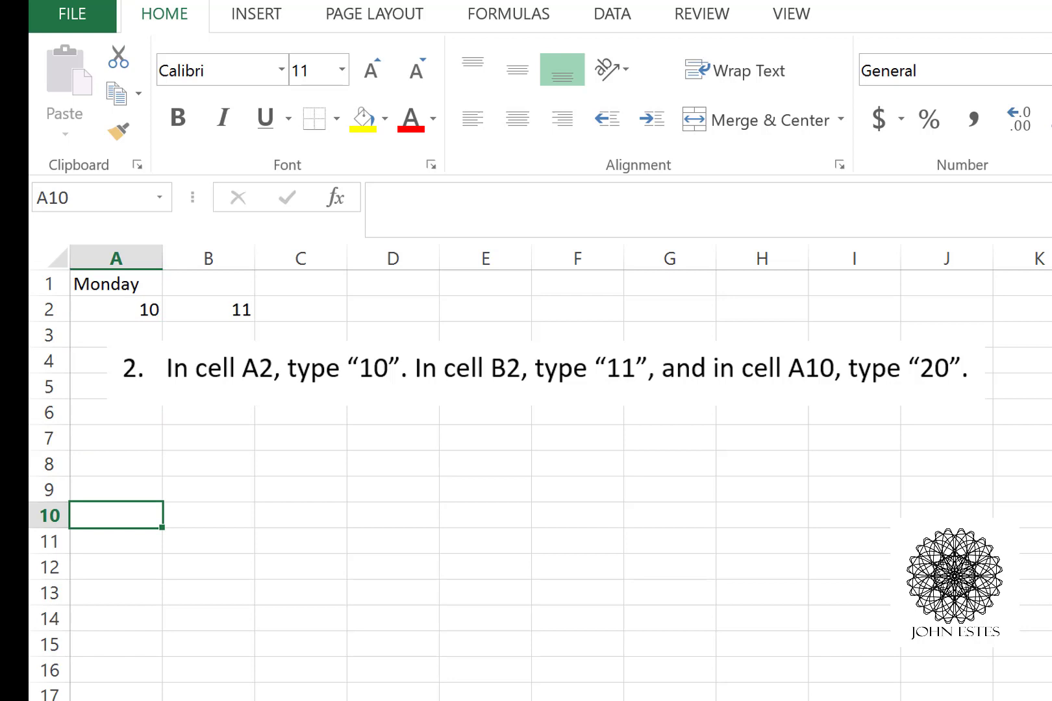
{"action": "type", "text": "20"}
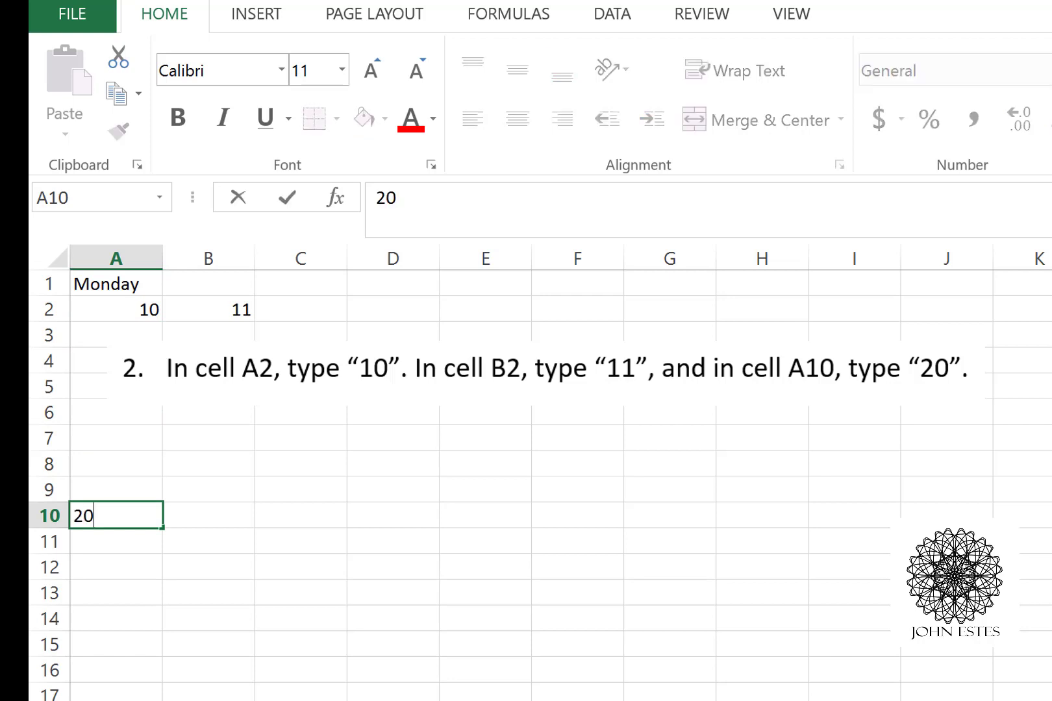
{"action": "key", "text": "ctrl+Return"}
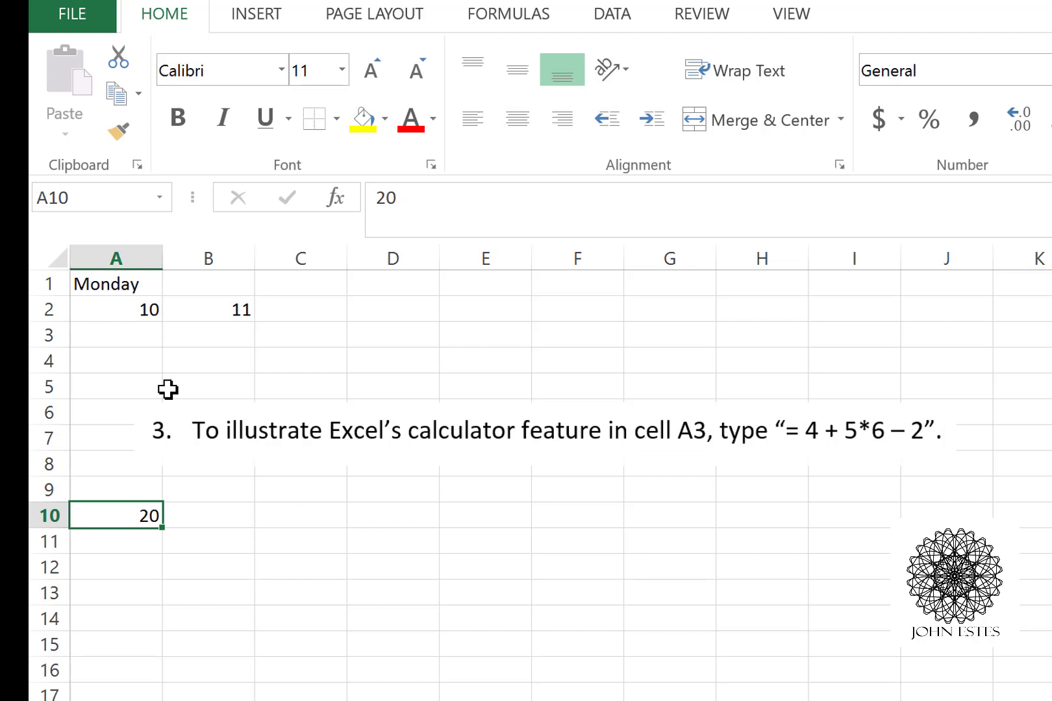
Step: Type the expression 4+5*6-2 into cell A3
{"action": "left_click", "coordinate": [128, 335]}
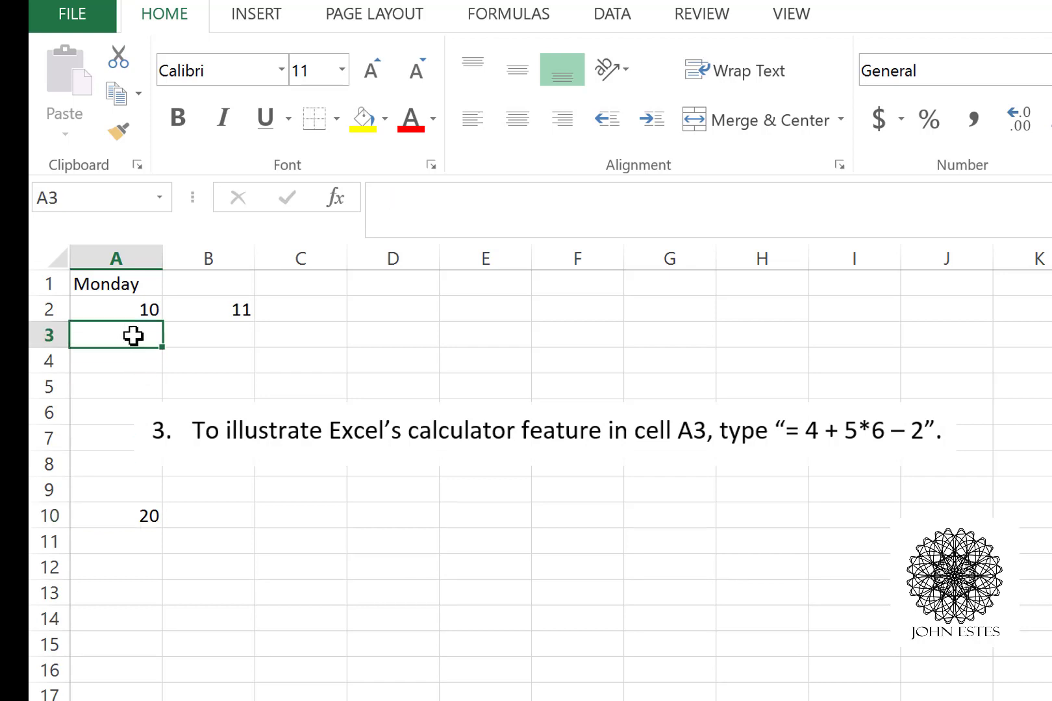
{"action": "left_click", "coordinate": [414, 219]}
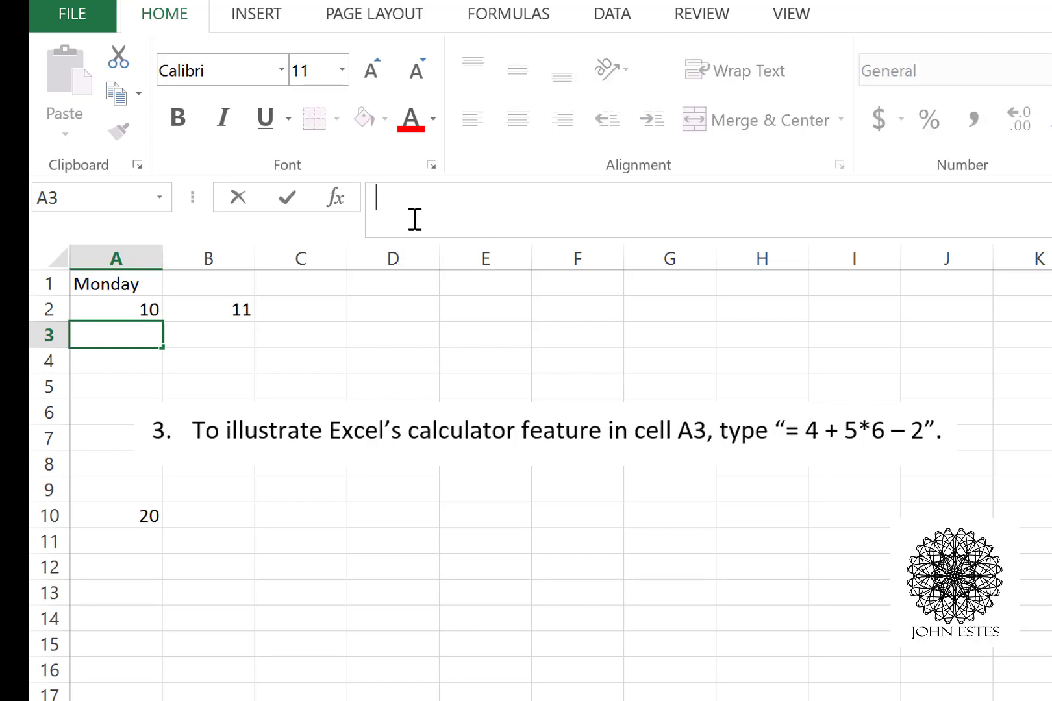
{"action": "type", "text": "4+5*6"}
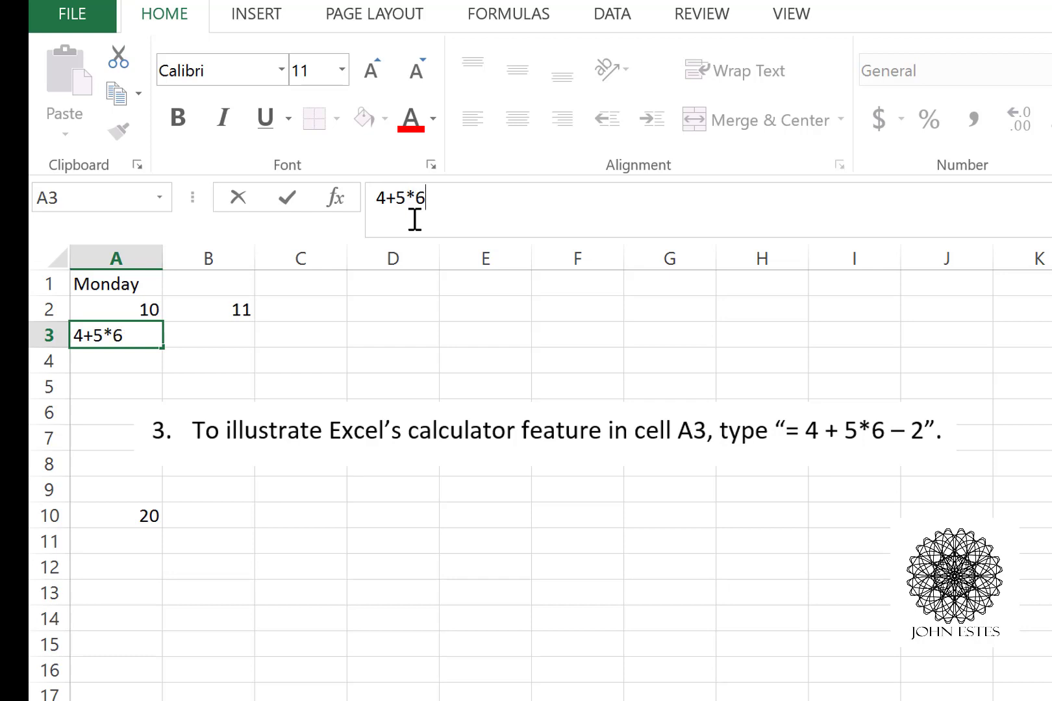
{"action": "type", "text": "0"}
{"action": "key", "text": "BackSpace"}
{"action": "type", "text": "-2"}
{"action": "key", "text": "Return"}
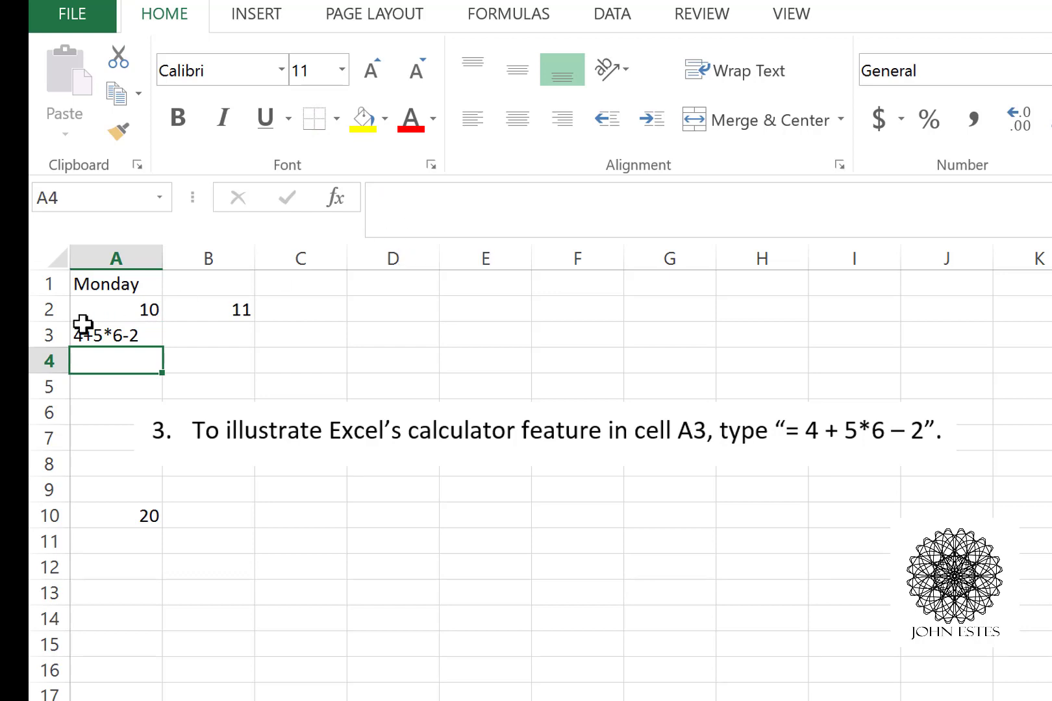
Step: Add a leading = so A3 becomes the formula =4+5*6-2, showing 32
{"action": "left_click", "coordinate": [110, 336]}
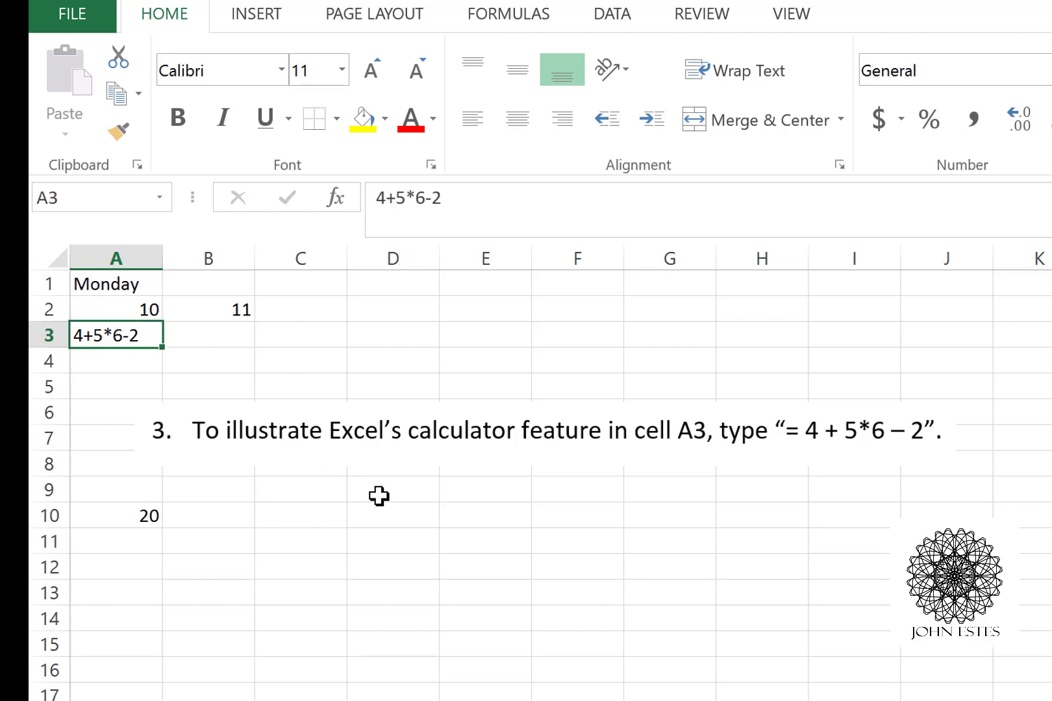
{"action": "left_click", "coordinate": [376, 198]}
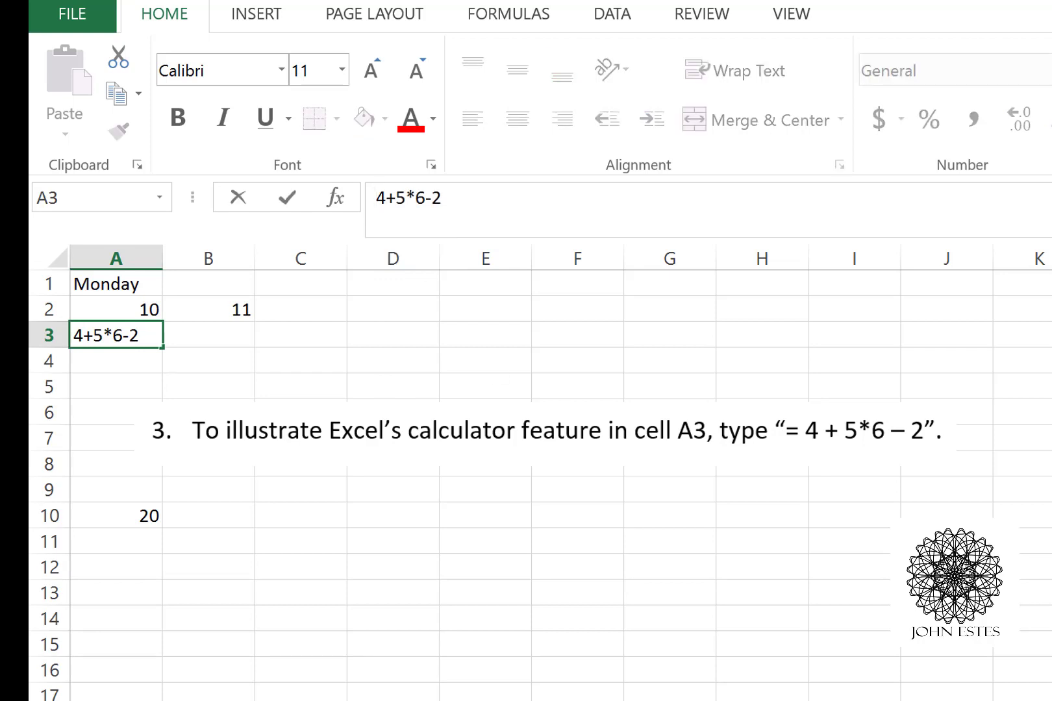
{"action": "type", "text": "="}
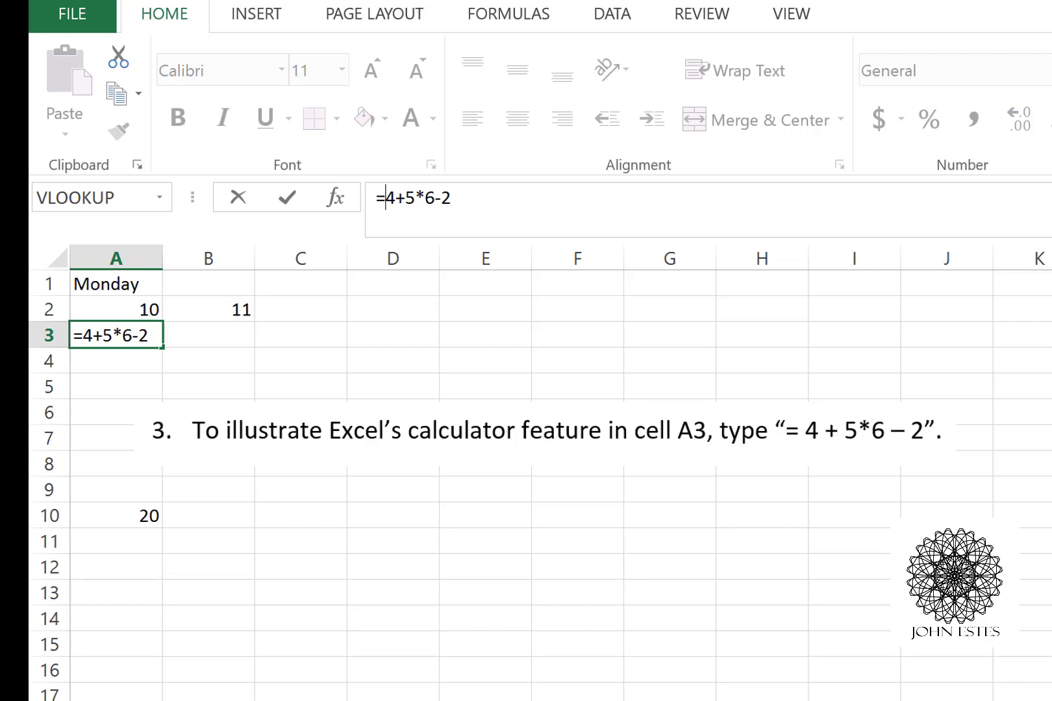
{"action": "key", "text": "Return"}
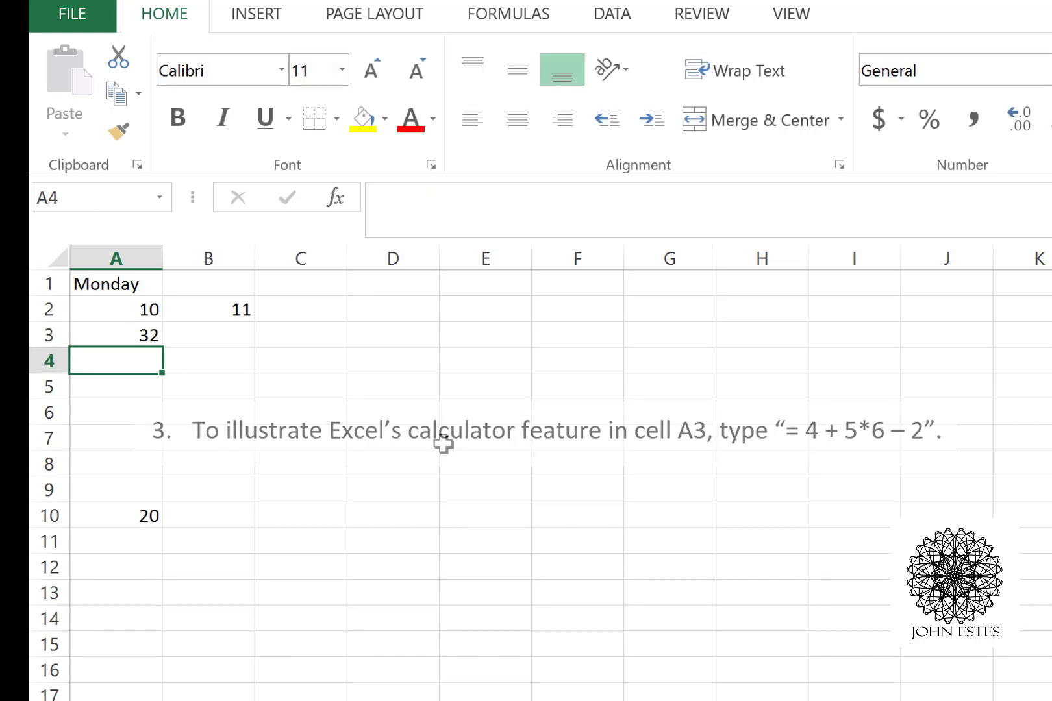
{"action": "left_click", "coordinate": [146, 330]}
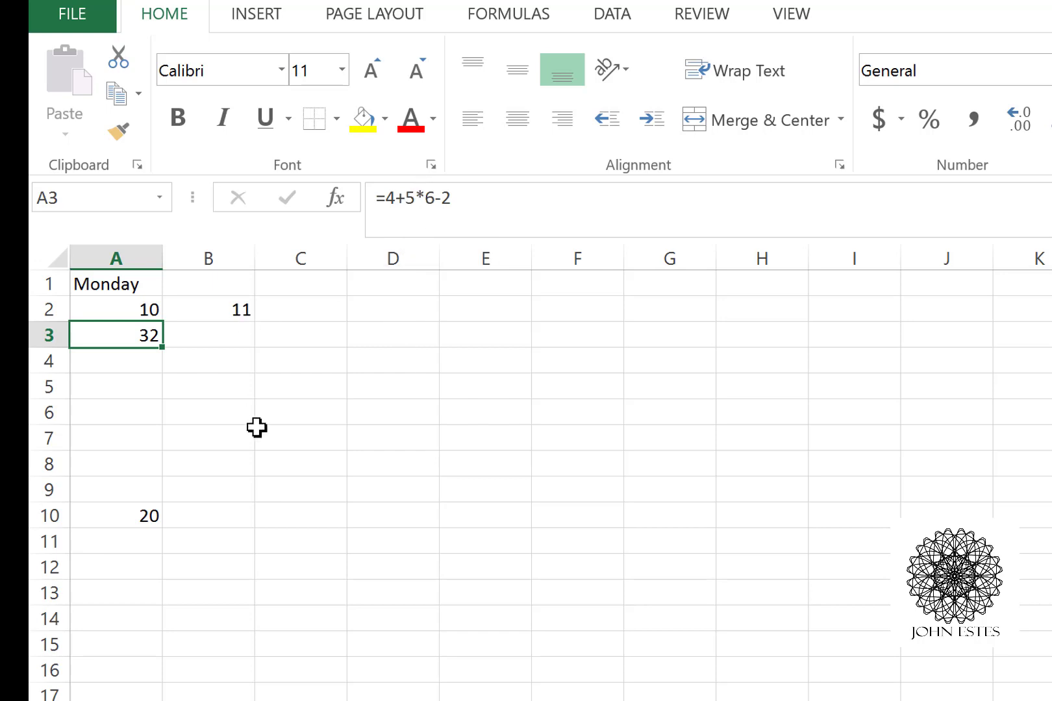
{"action": "double_click", "coordinate": [141, 355]}
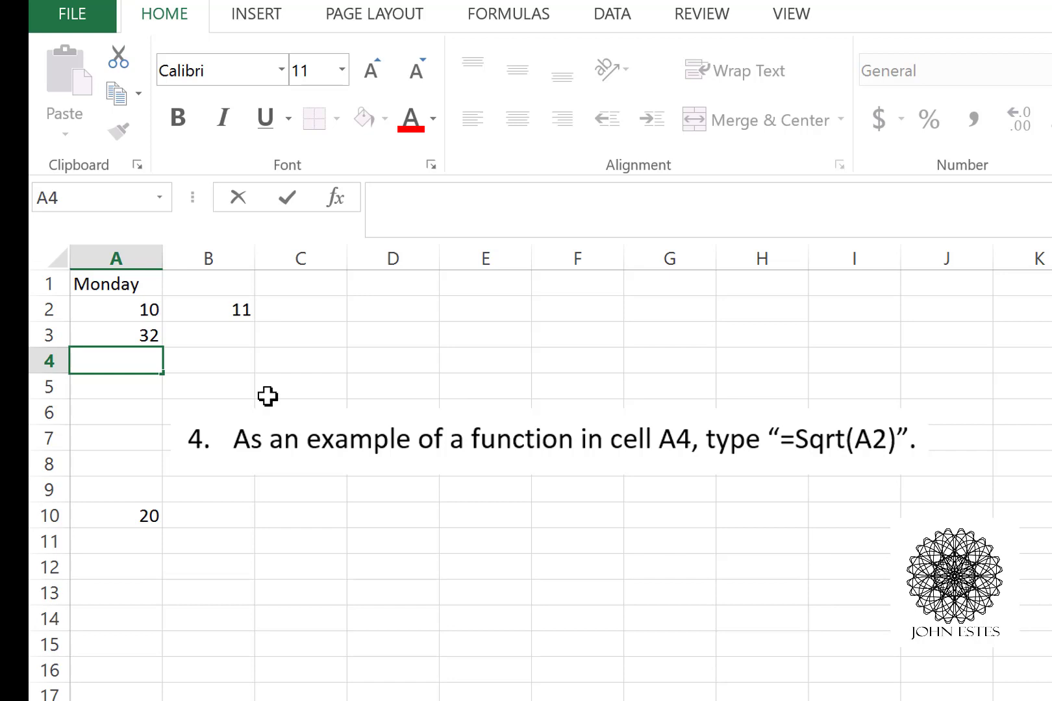
Step: Enter =SQRT(10) in cell A4 so it displays 3.162278
{"action": "type", "text": "="}
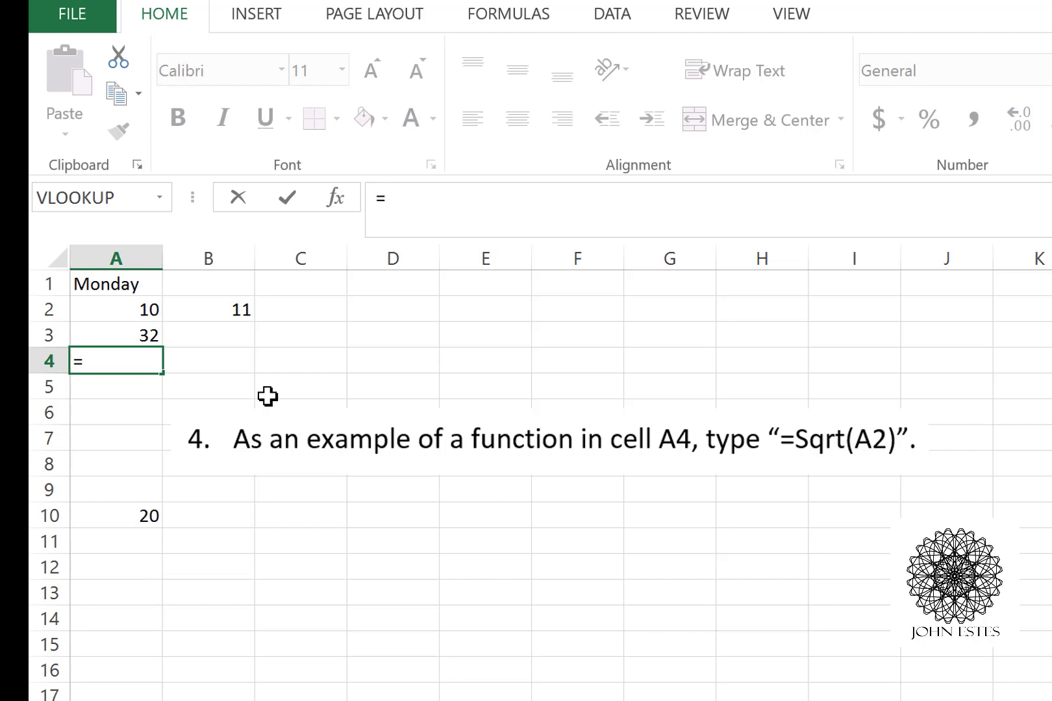
{"action": "type", "text": "Sq"}
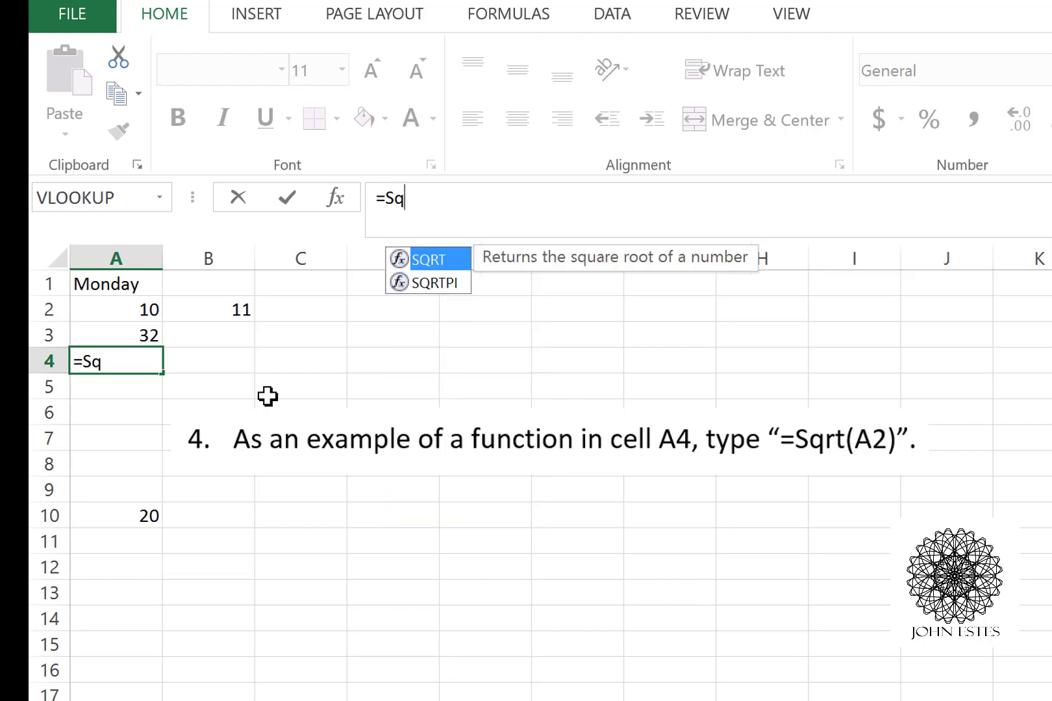
{"action": "type", "text": "rt"}
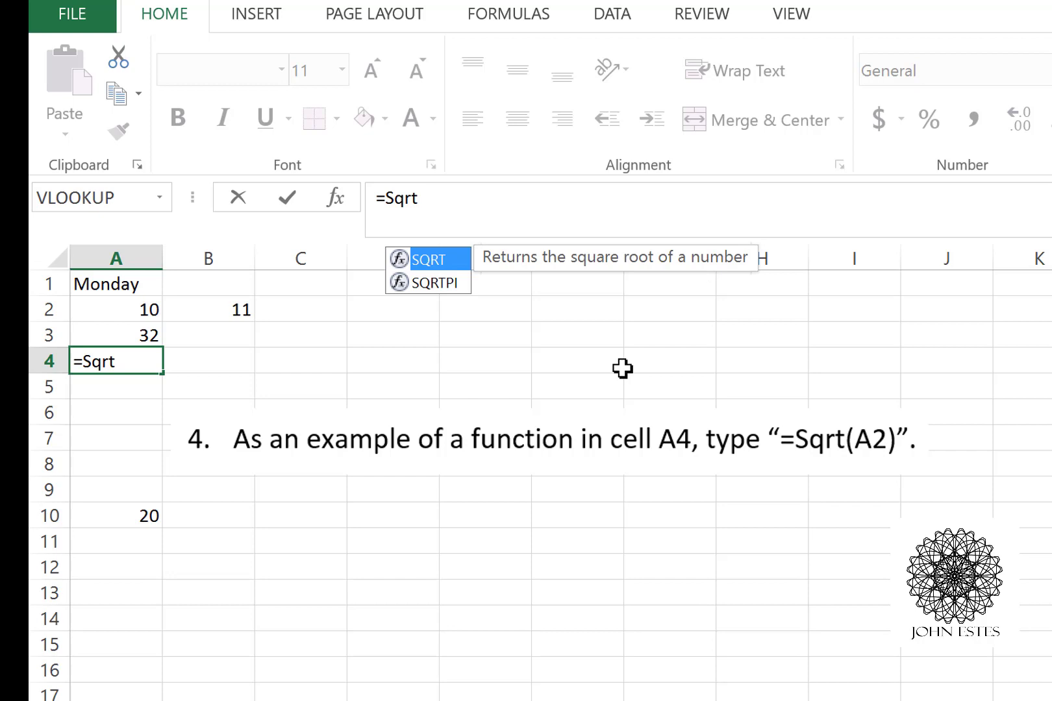
{"action": "type", "text": "(1"}
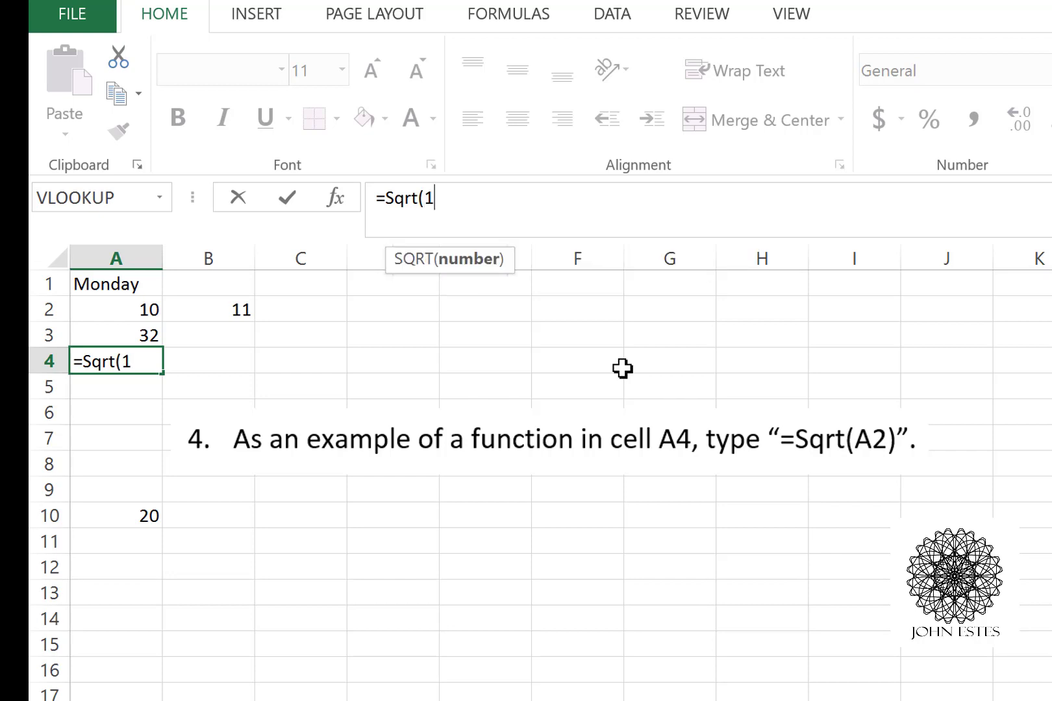
{"action": "type", "text": "0)"}
{"action": "key", "text": "Return"}
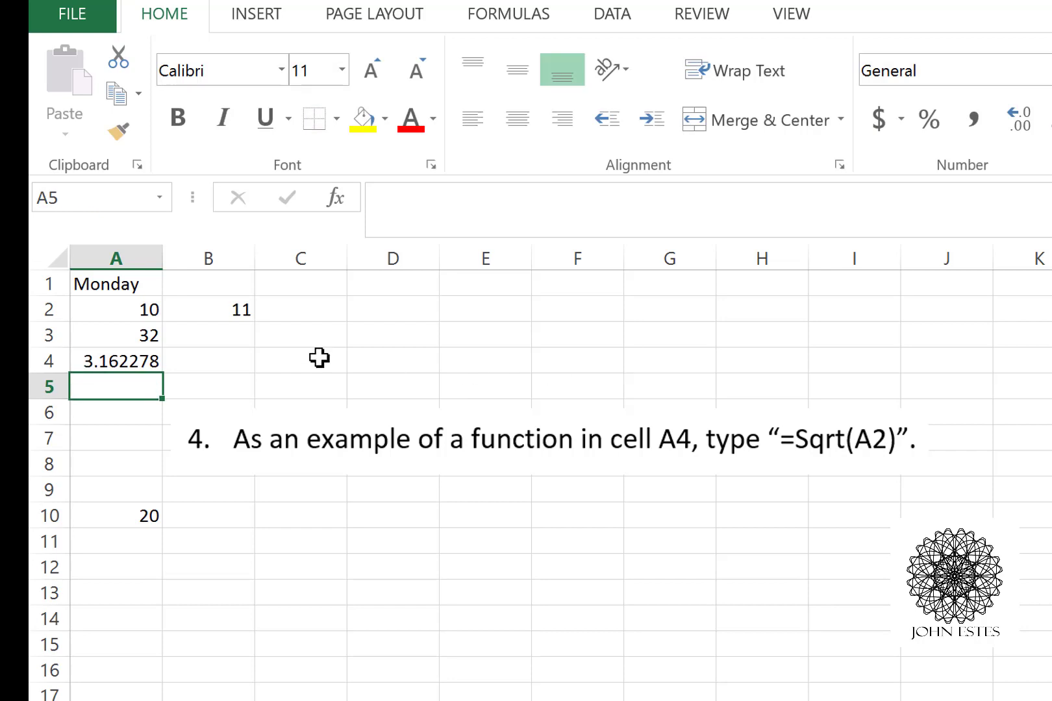
{"action": "left_click", "coordinate": [117, 357]}
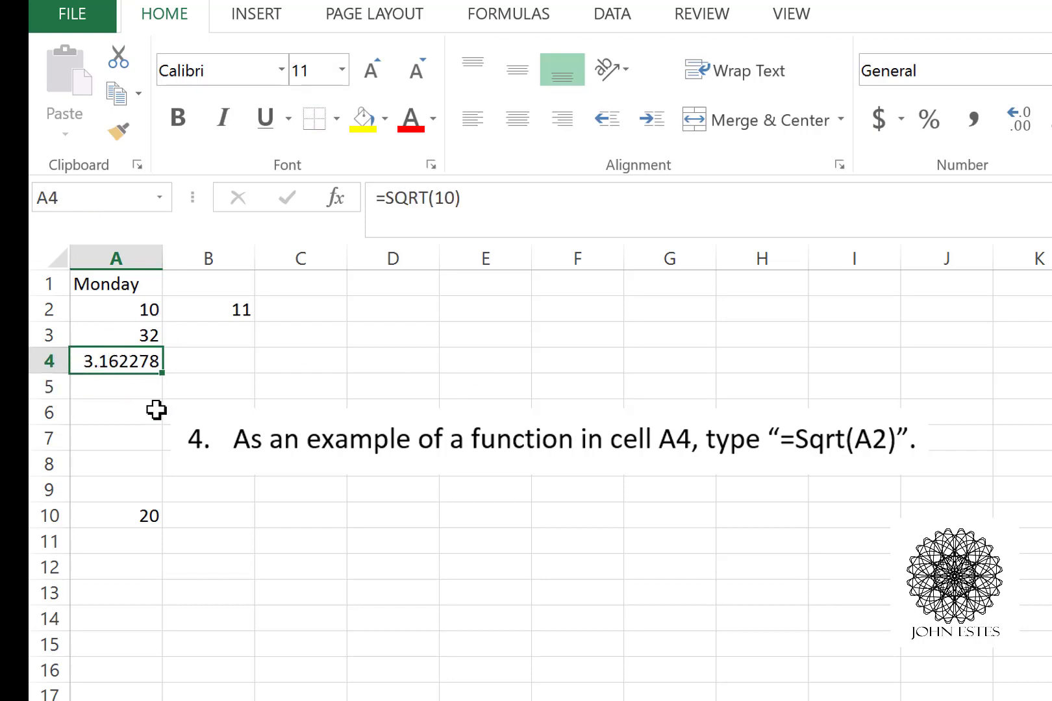
{"action": "left_click", "coordinate": [138, 311]}
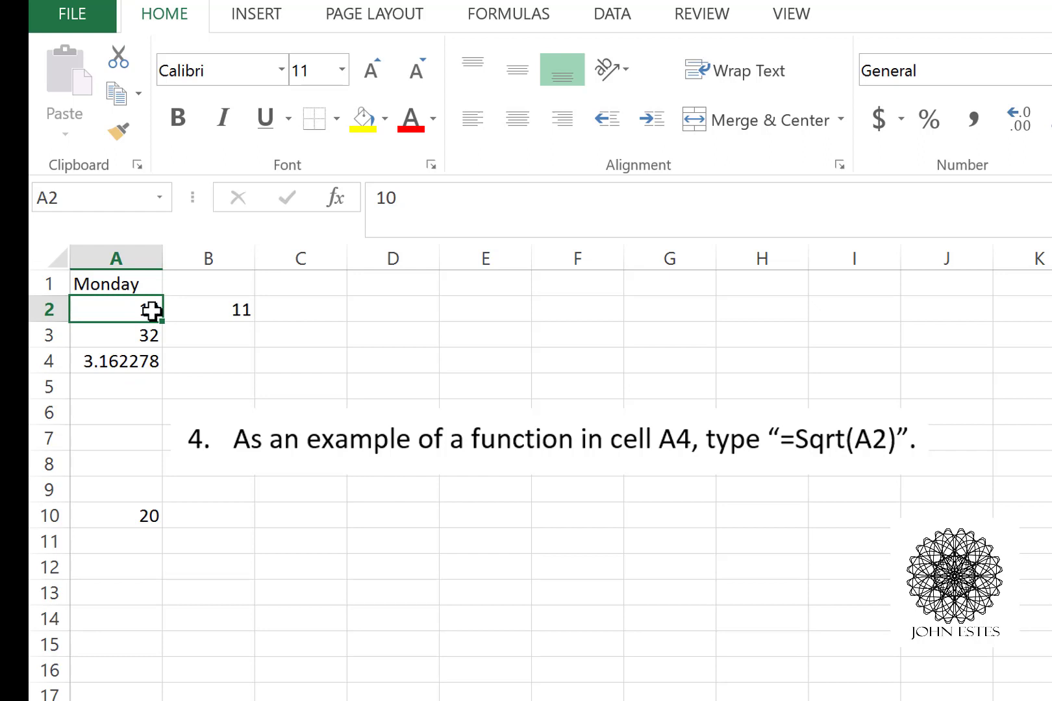
{"action": "left_click", "coordinate": [136, 365]}
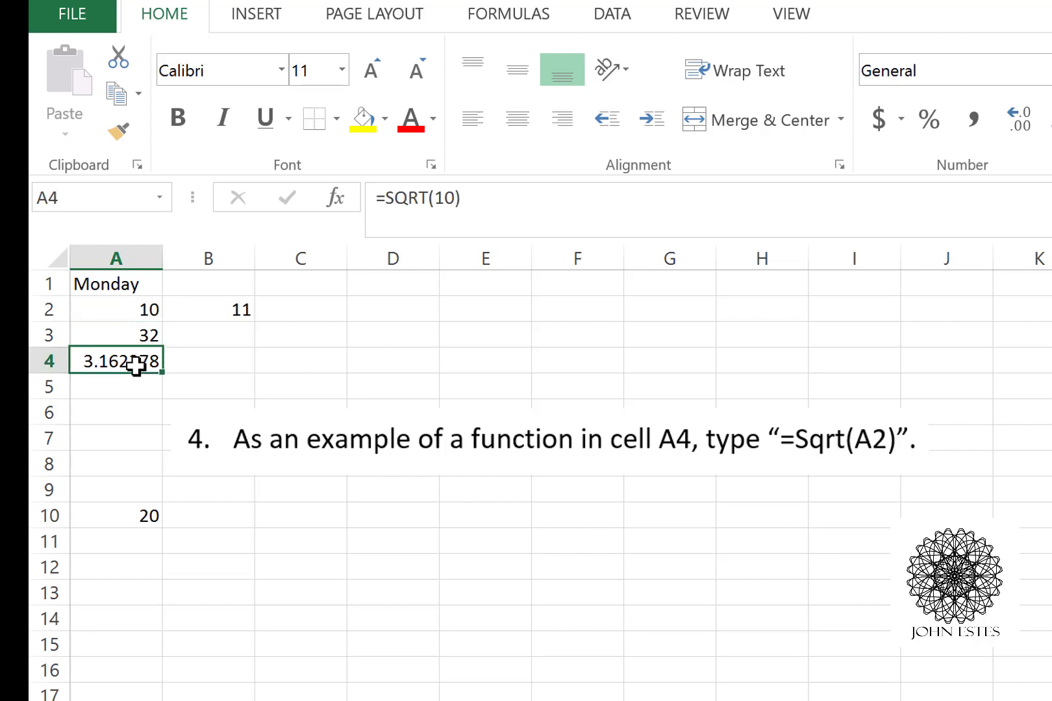
Step: Replace the 10 in A4's formula with A2, making it =SQRT(A2)
{"action": "left_click", "coordinate": [445, 200]}
{"action": "key", "text": "Delete"}
{"action": "key", "text": "BackSpace"}
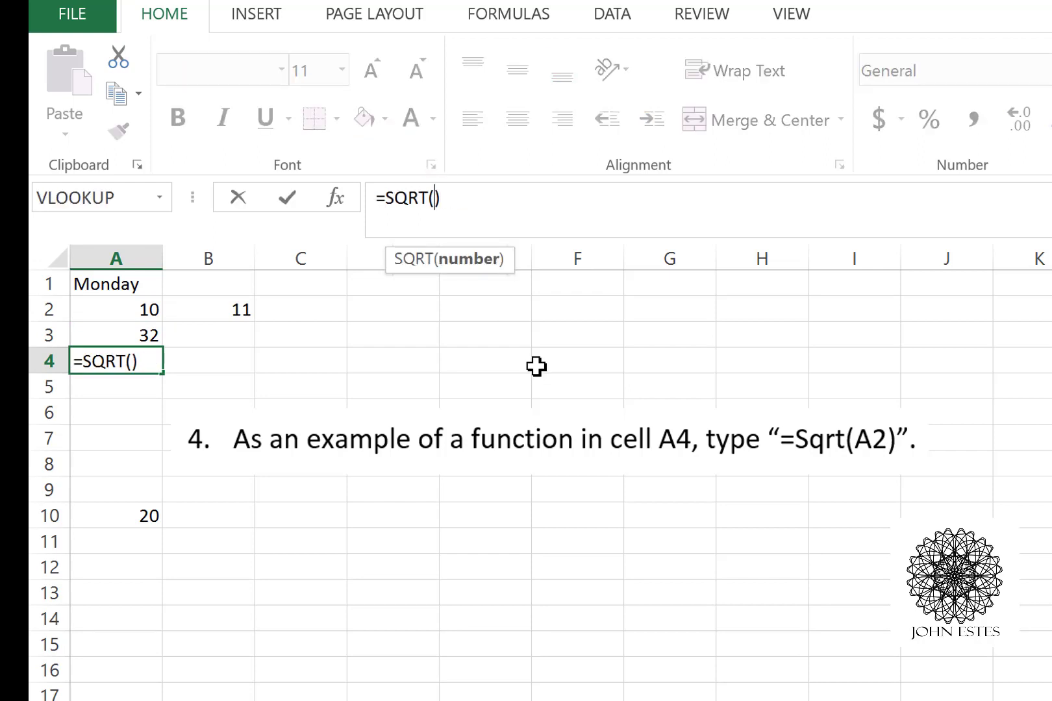
{"action": "type", "text": "A"}
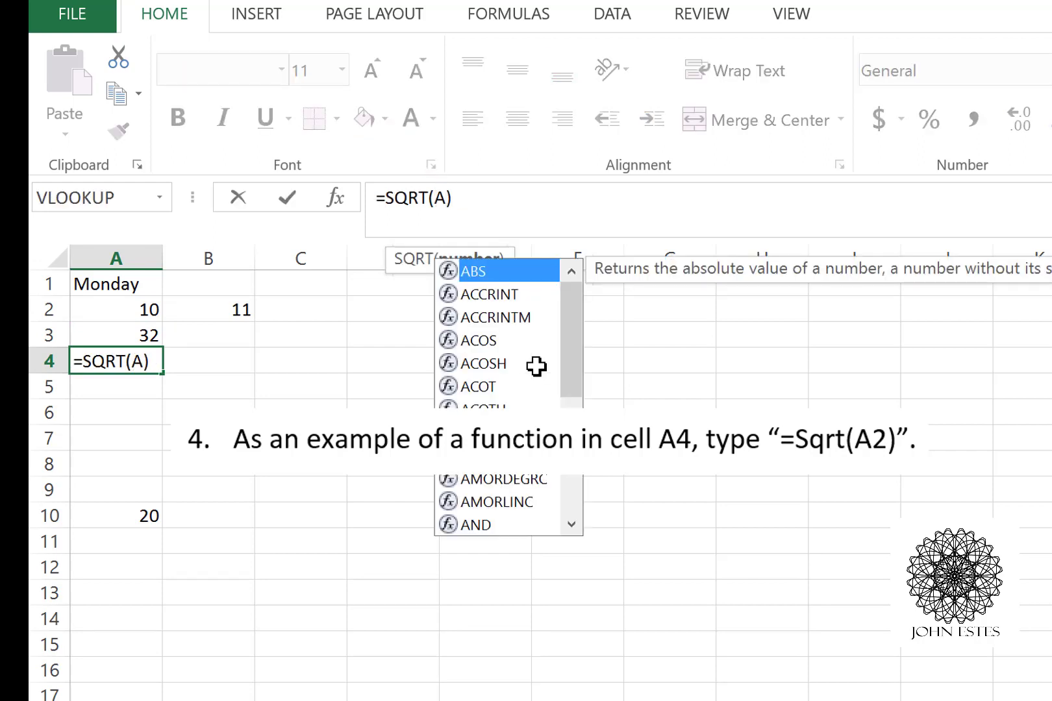
{"action": "type", "text": "2"}
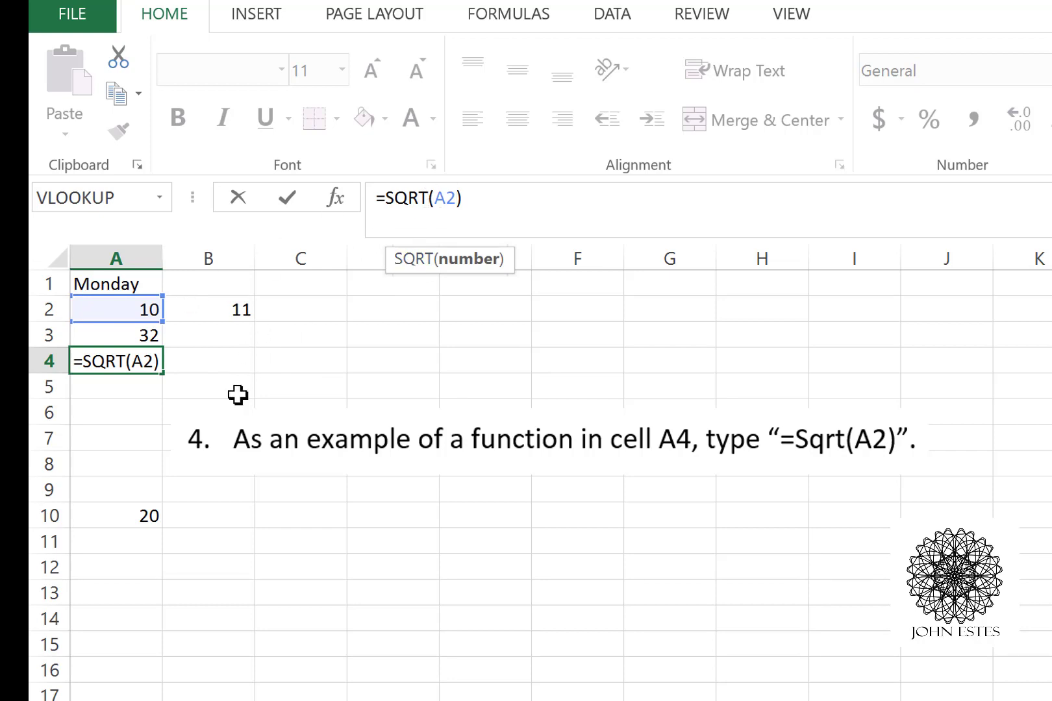
{"action": "key", "text": "Return"}
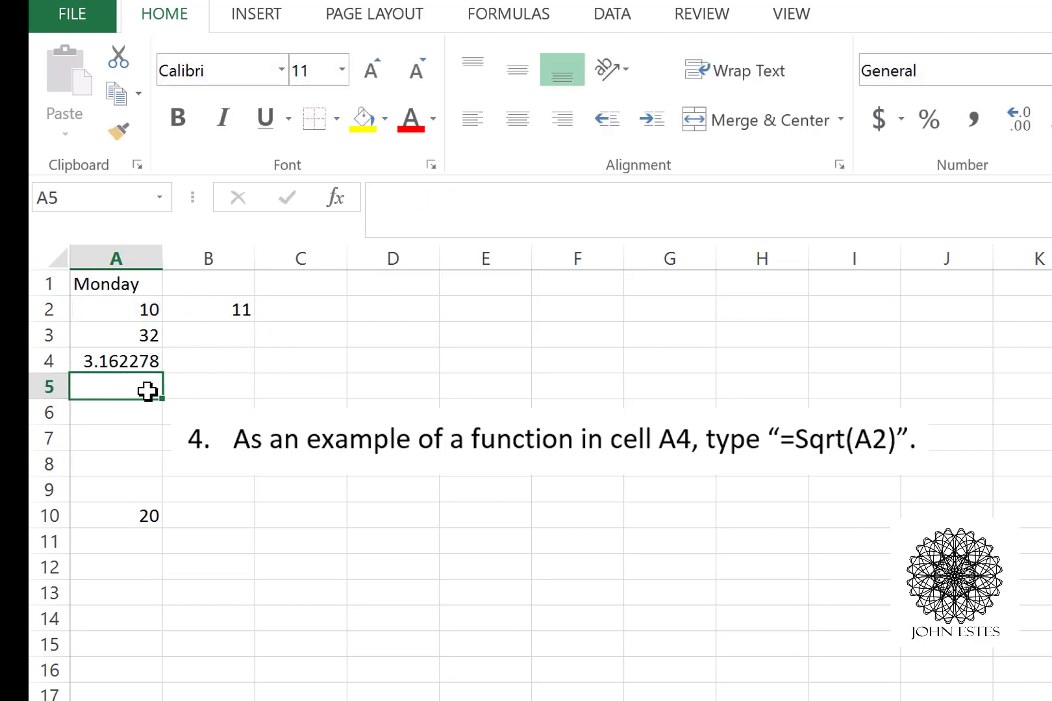
{"action": "left_click", "coordinate": [129, 361]}
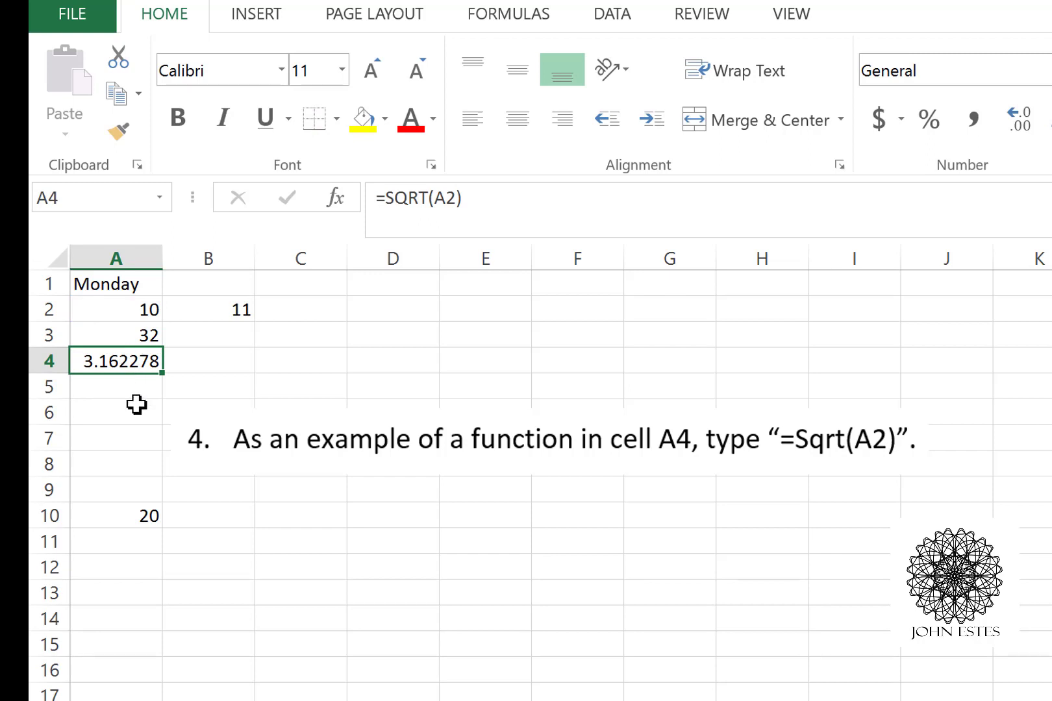
{"action": "left_click", "coordinate": [138, 313]}
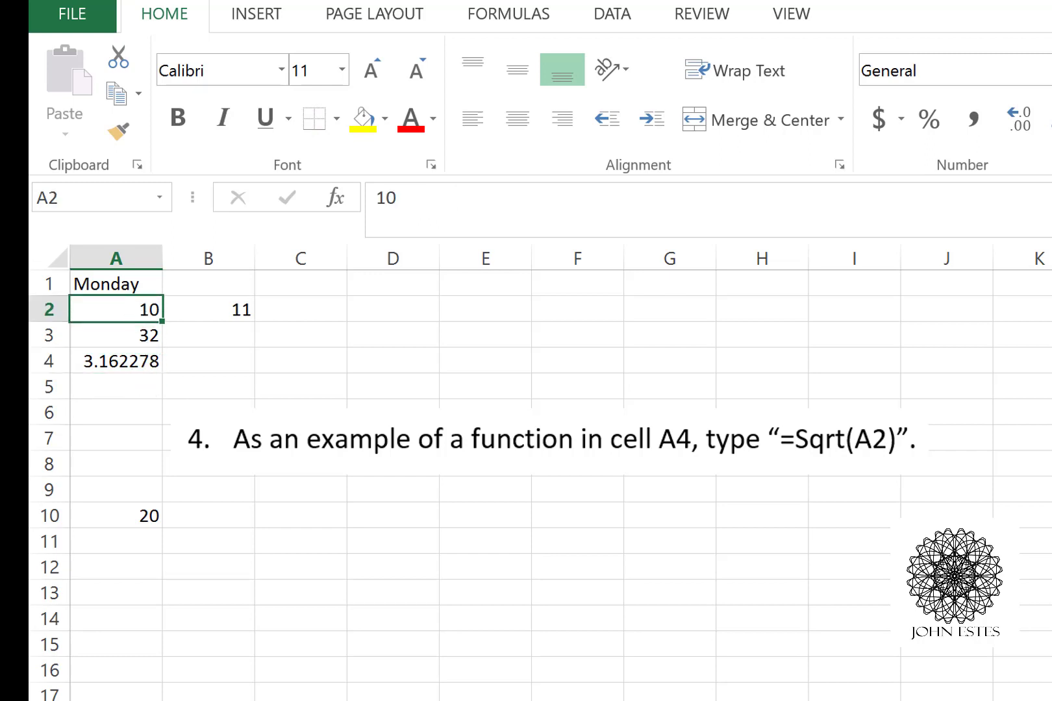
{"action": "type", "text": "15"}
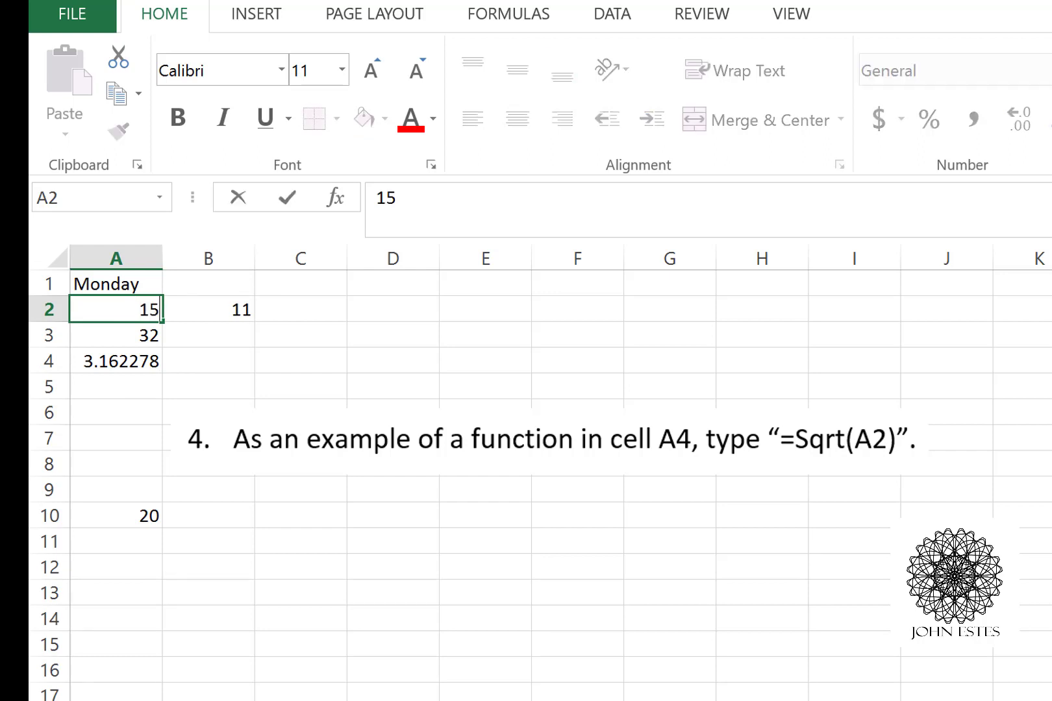
{"action": "key", "text": "Return"}
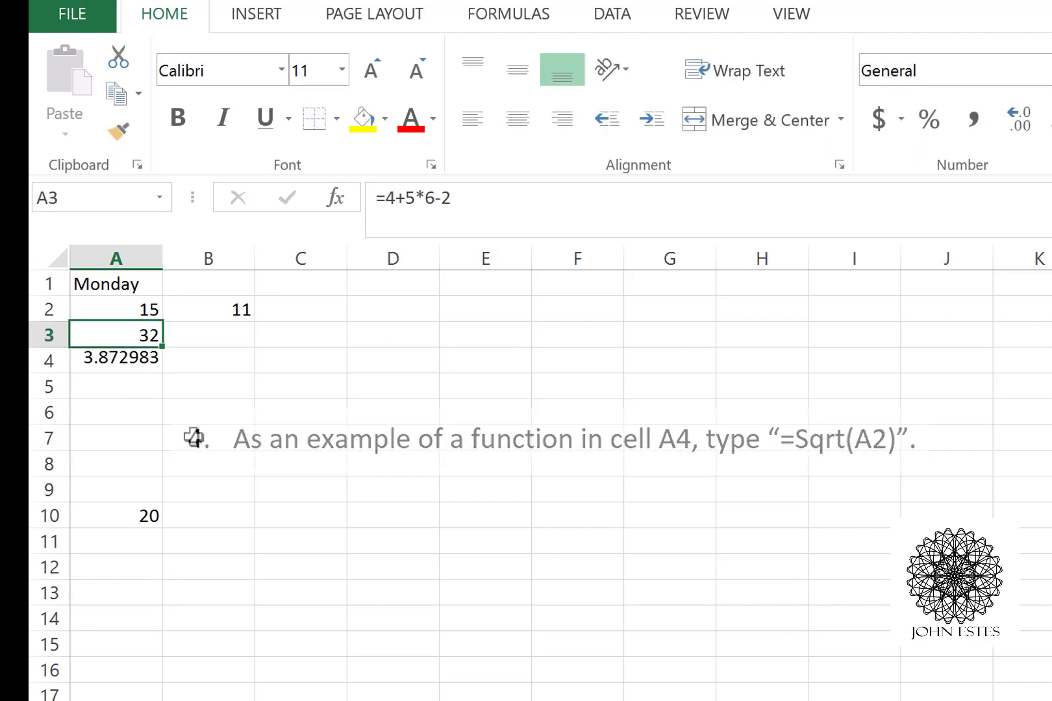
{"action": "left_click", "coordinate": [173, 358]}
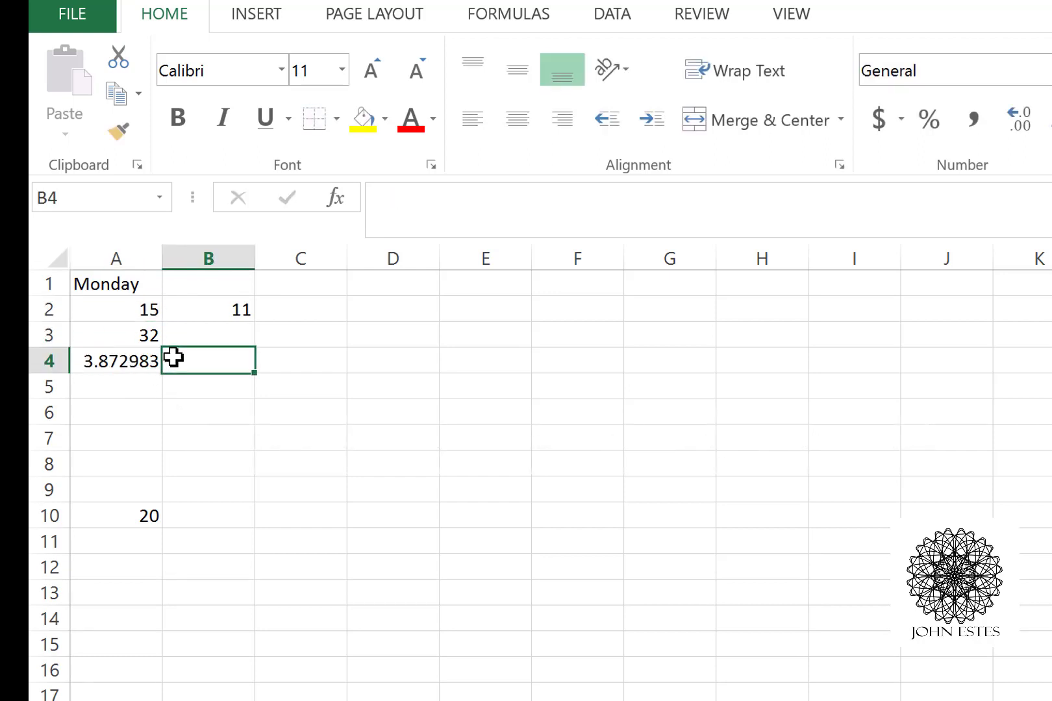
{"action": "left_click", "coordinate": [130, 362]}
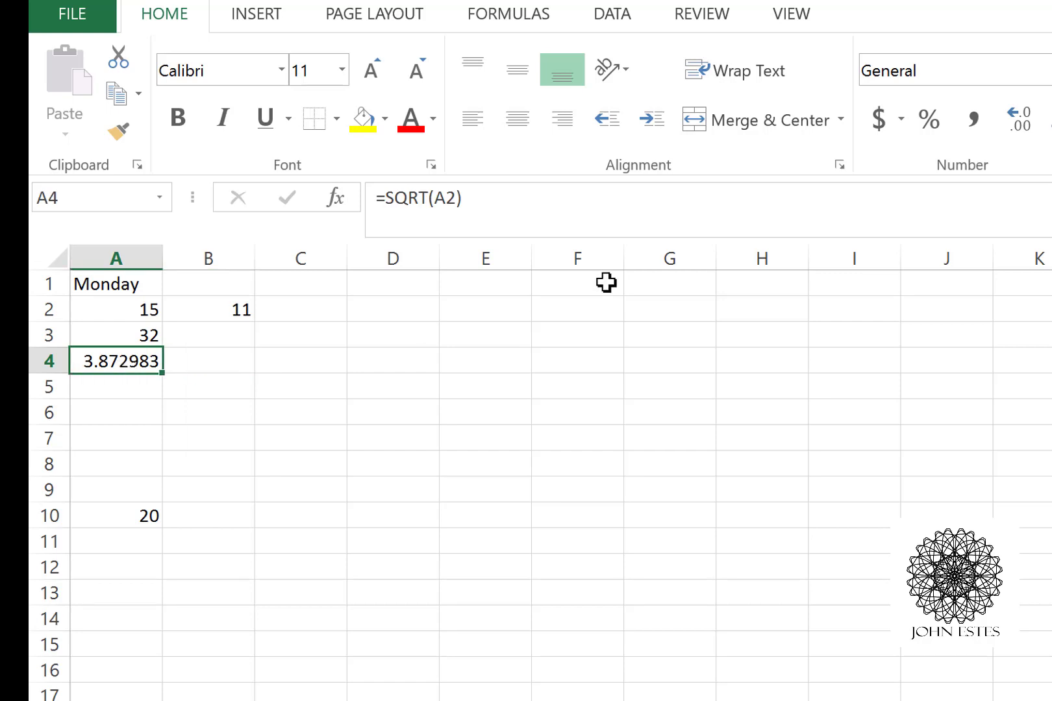
{"action": "left_click", "coordinate": [134, 312]}
{"action": "type", "text": "10"}
{"action": "key", "text": "Return"}
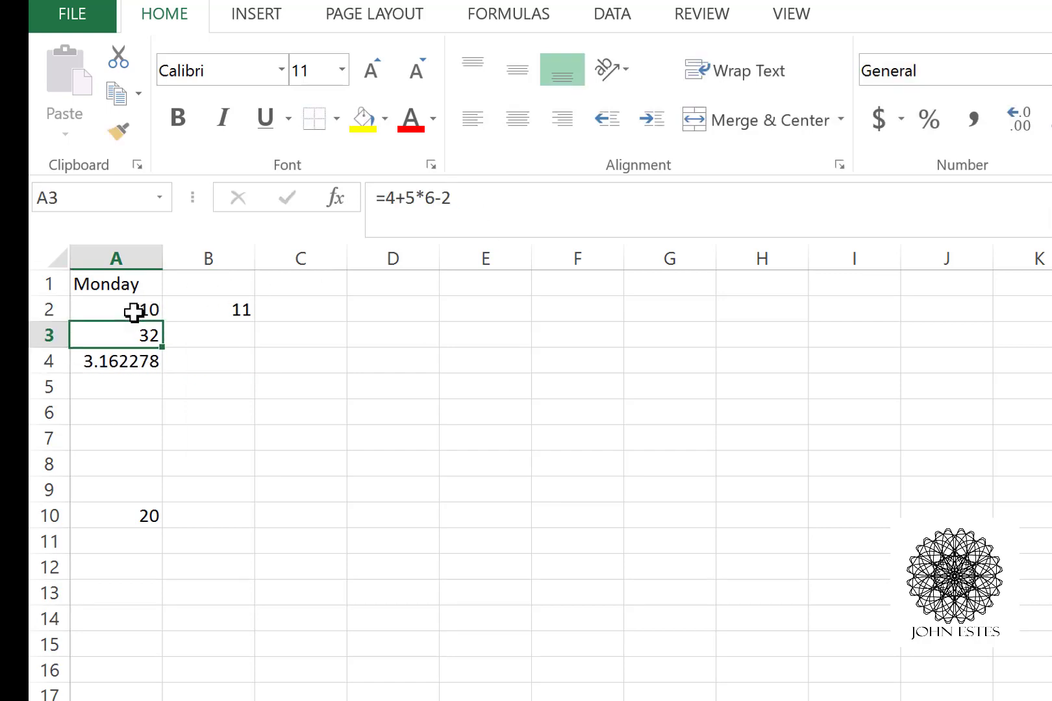
{"action": "left_click", "coordinate": [148, 361]}
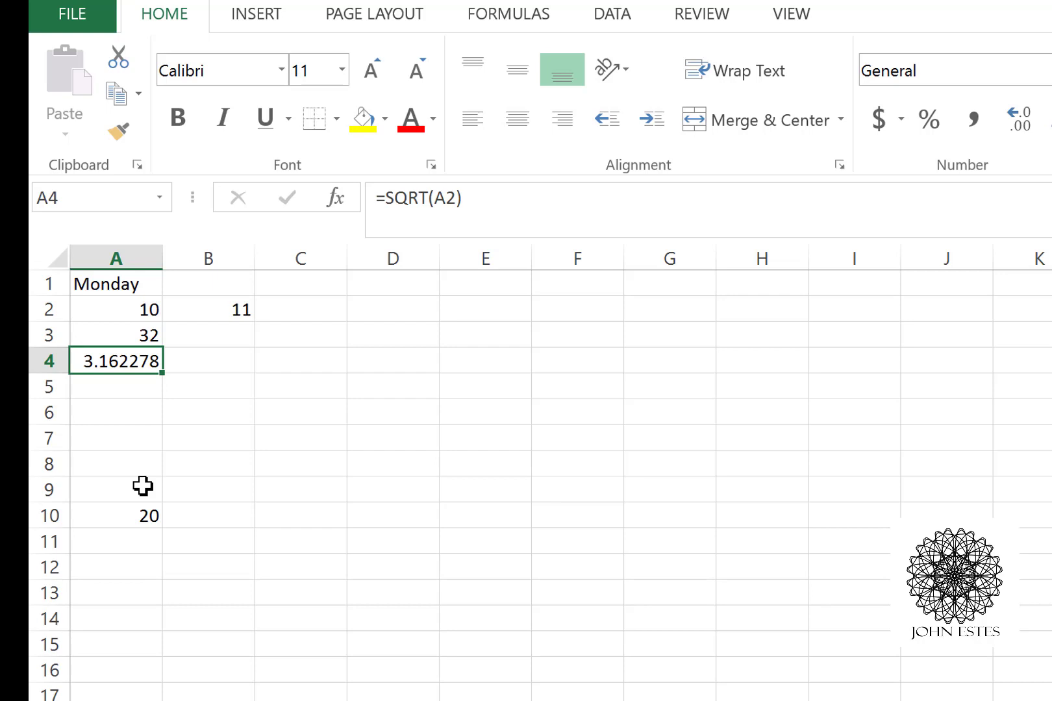
Step: Enter =A2/$A$10 in cell A5 so it shows 0.5
{"action": "key", "text": "Down"}
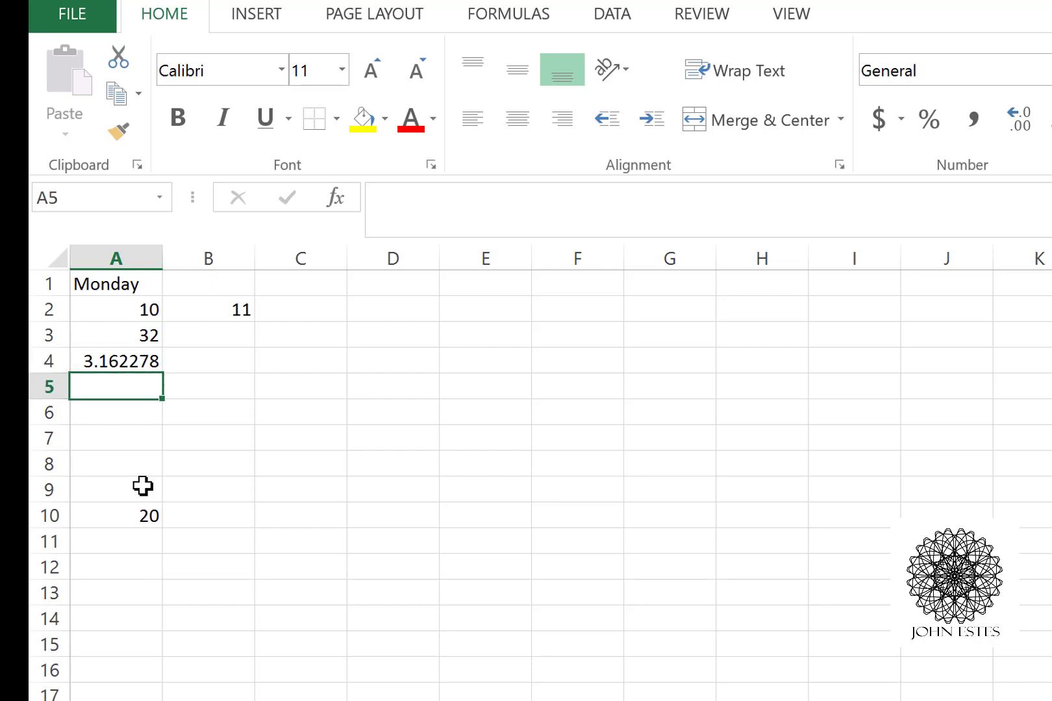
{"action": "left_click", "coordinate": [461, 209]}
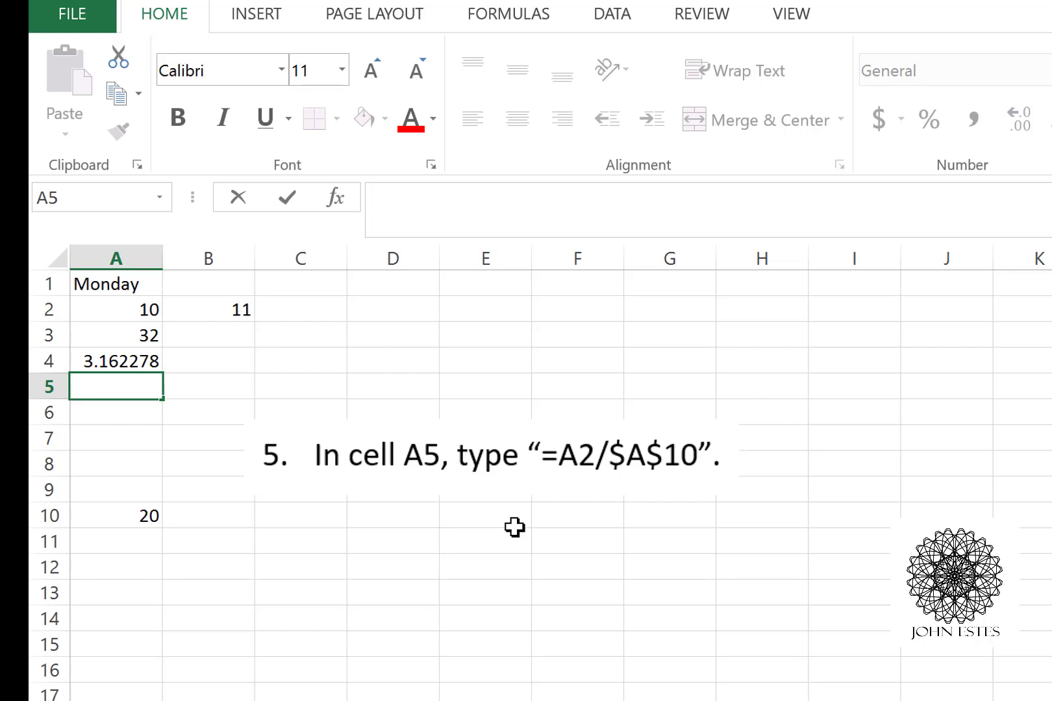
{"action": "type", "text": "="}
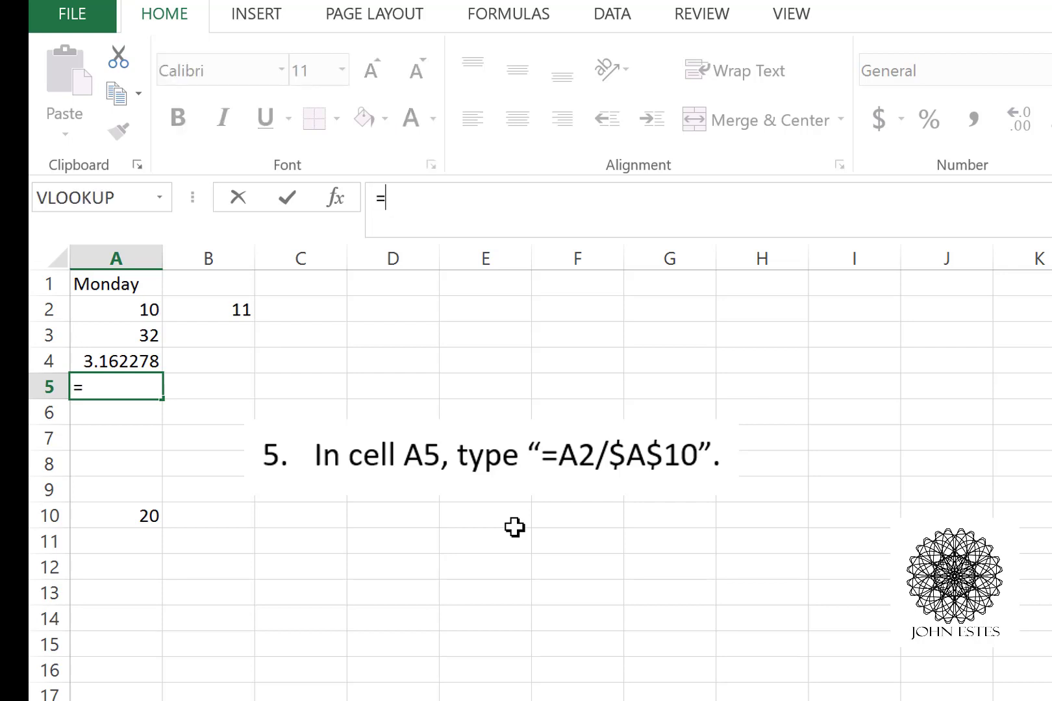
{"action": "type", "text": "A2/"}
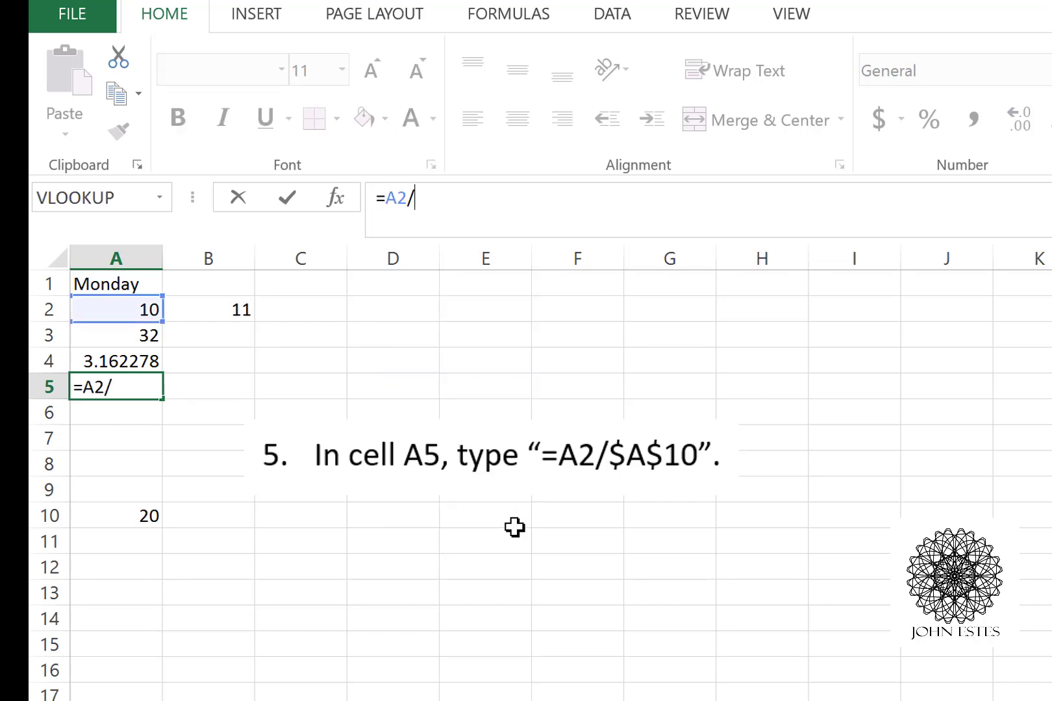
{"action": "type", "text": "$A$10"}
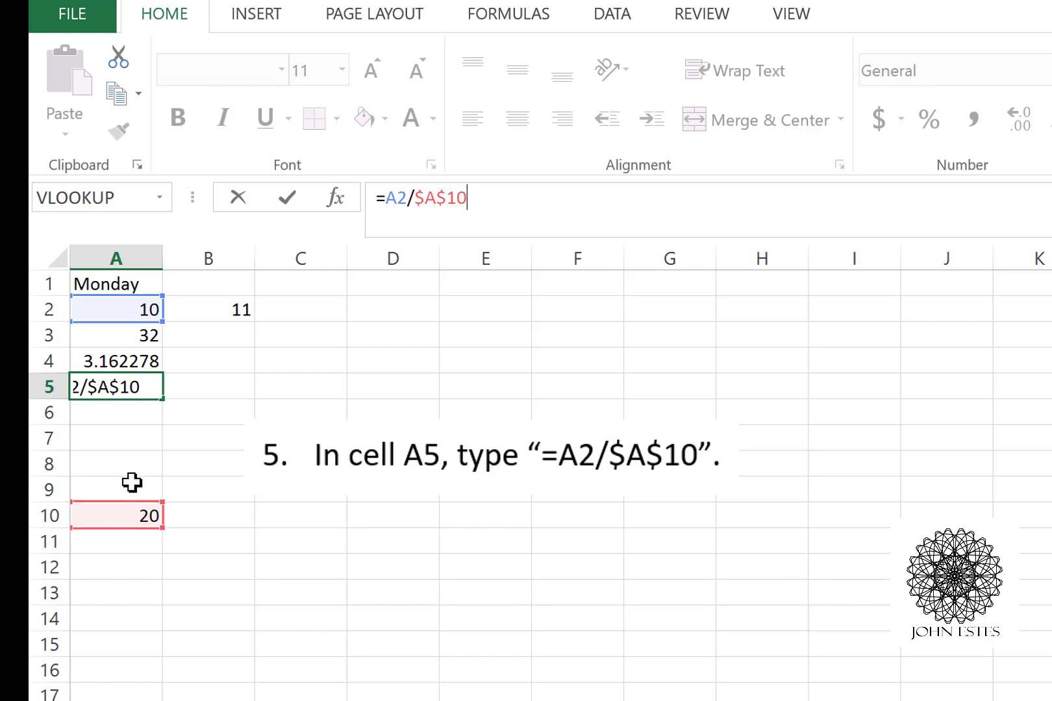
{"action": "key", "text": "Return"}
{"action": "left_click", "coordinate": [147, 384]}
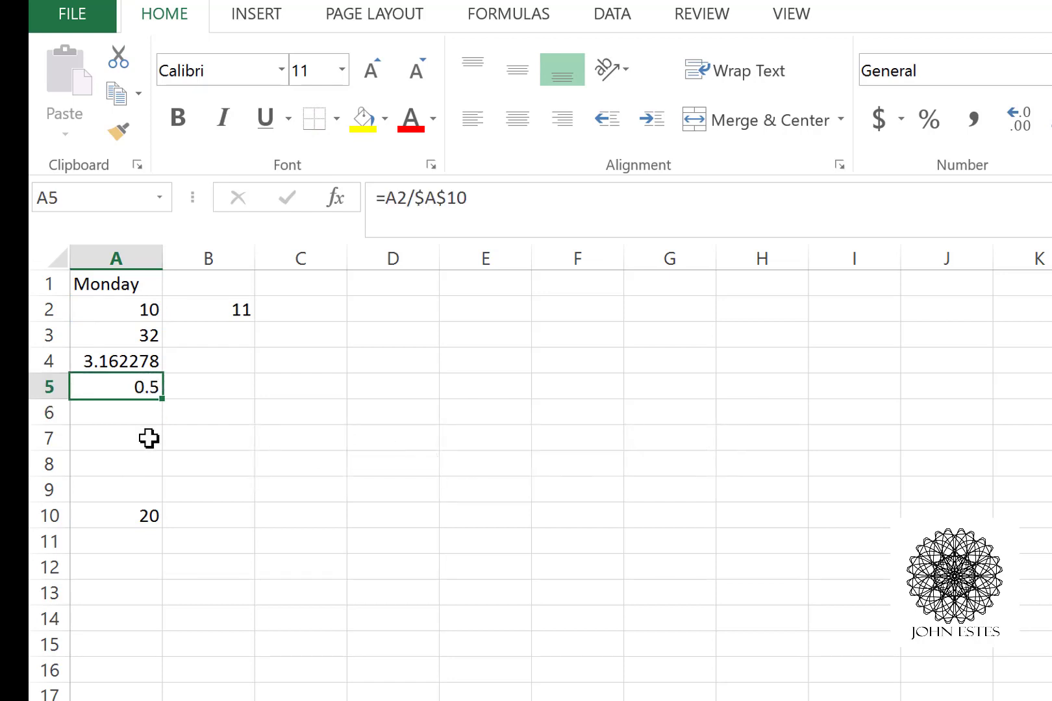
Step: Fill Monday across A1:E1 through Friday and AutoFit column C to show Wednesday
{"action": "left_click", "coordinate": [142, 358]}
{"action": "left_click", "coordinate": [142, 388]}
{"action": "left_click", "coordinate": [89, 292]}
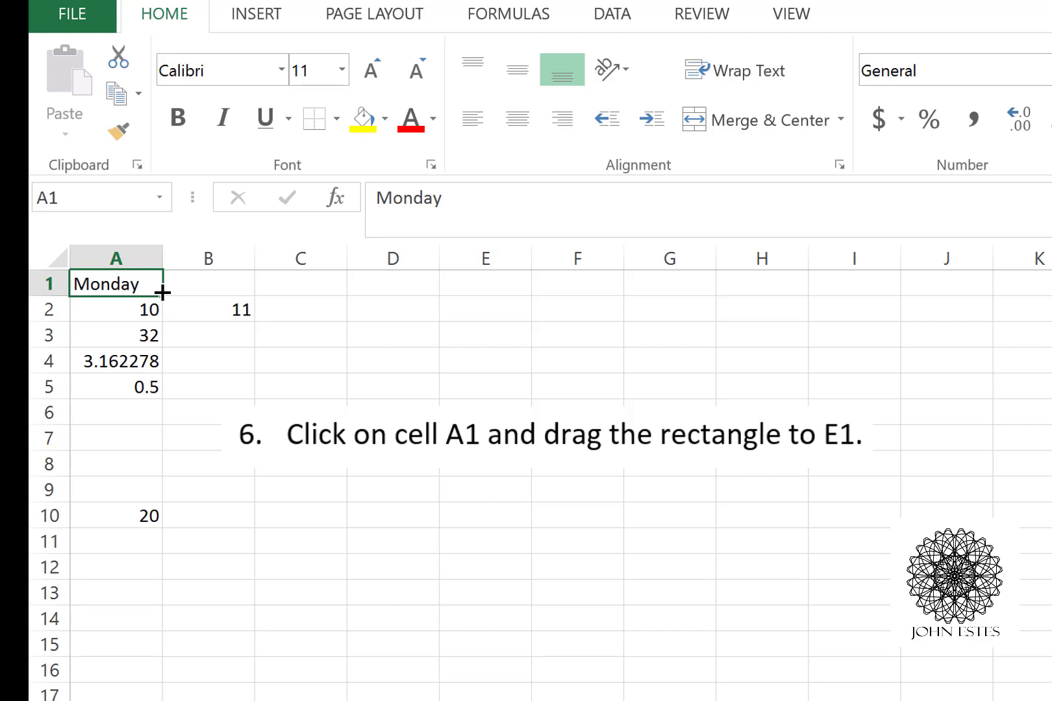
{"action": "left_click_drag", "start_coordinate": [162, 293], "coordinate": [232, 292]}
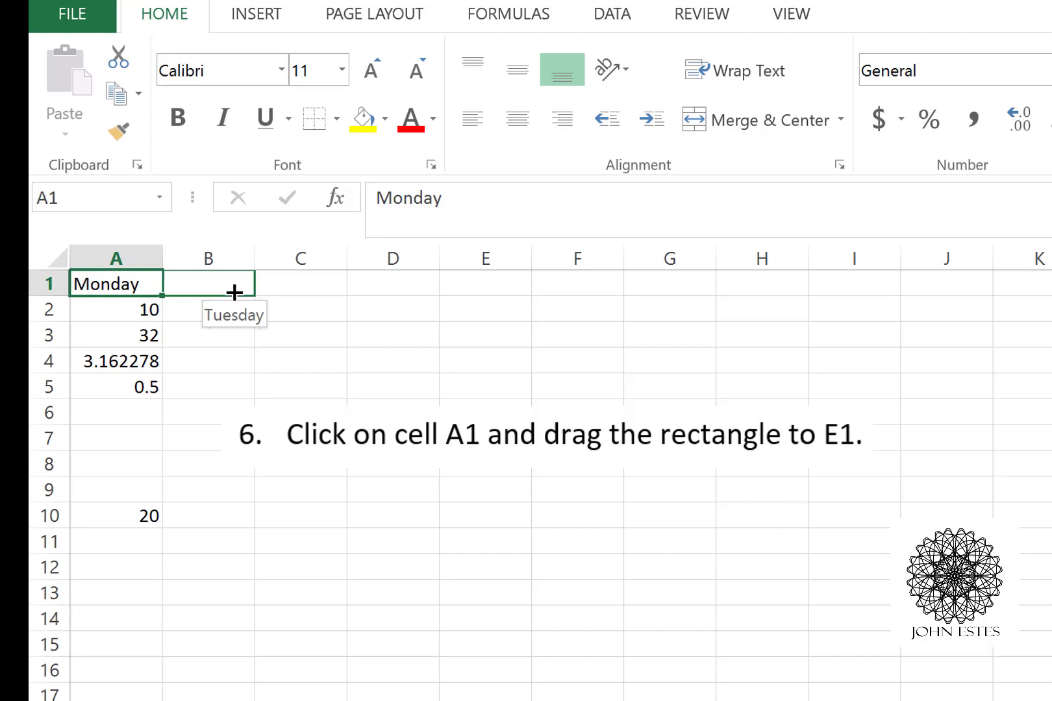
{"action": "left_click_drag", "start_coordinate": [234, 293], "coordinate": [495, 283]}
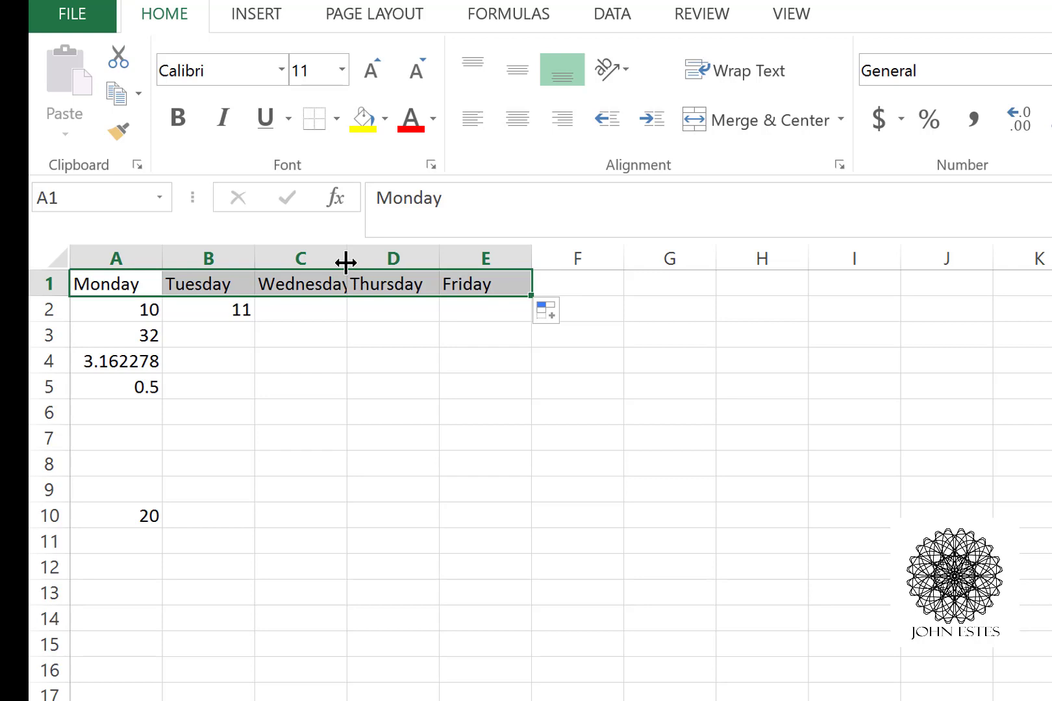
{"action": "double_click", "coordinate": [346, 262]}
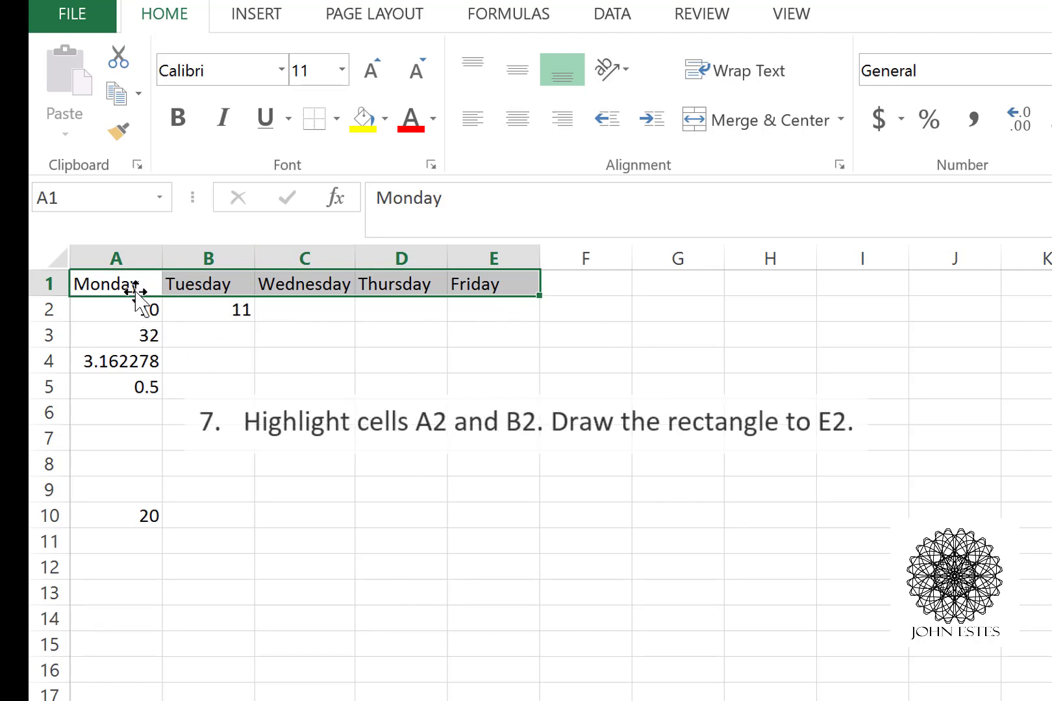
Step: Extend the 10, 11 series in row 2 through E2, giving 12, 13, 14
{"action": "left_click", "coordinate": [122, 309]}
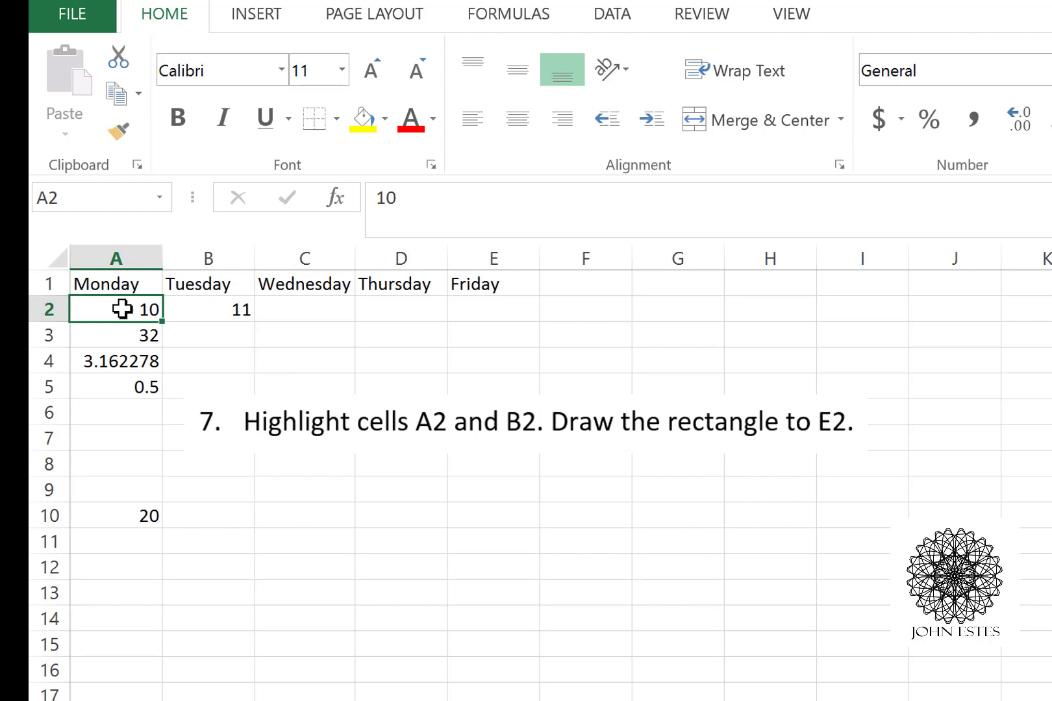
{"action": "left_click_drag", "start_coordinate": [122, 310], "coordinate": [208, 309]}
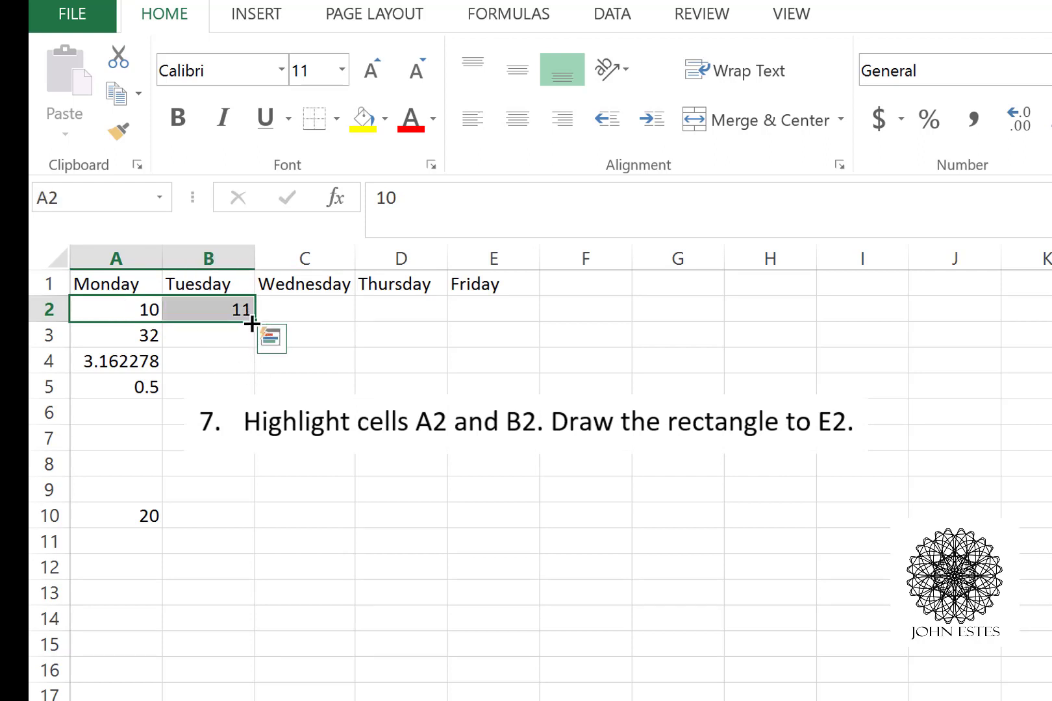
{"action": "left_click_drag", "start_coordinate": [252, 323], "coordinate": [575, 307]}
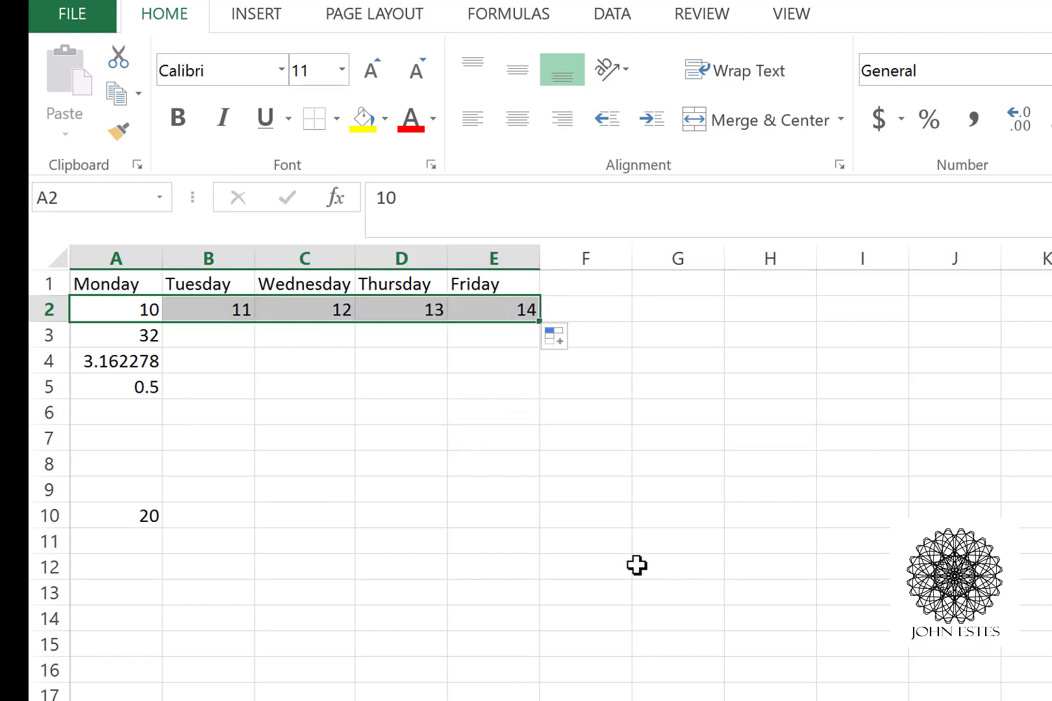
Step: Try a practice 2, 4, 6 series in row 13 through column I, then delete it
{"action": "left_click", "coordinate": [123, 592]}
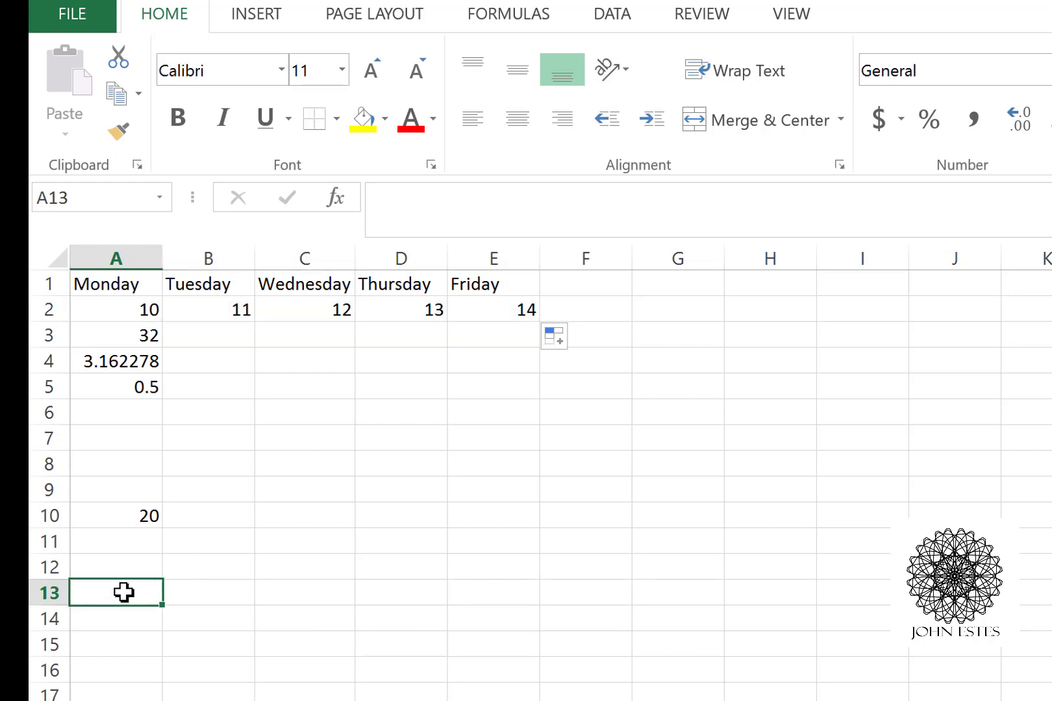
{"action": "type", "text": "2"}
{"action": "key", "text": "Tab"}
{"action": "type", "text": "4"}
{"action": "key", "text": "Tab"}
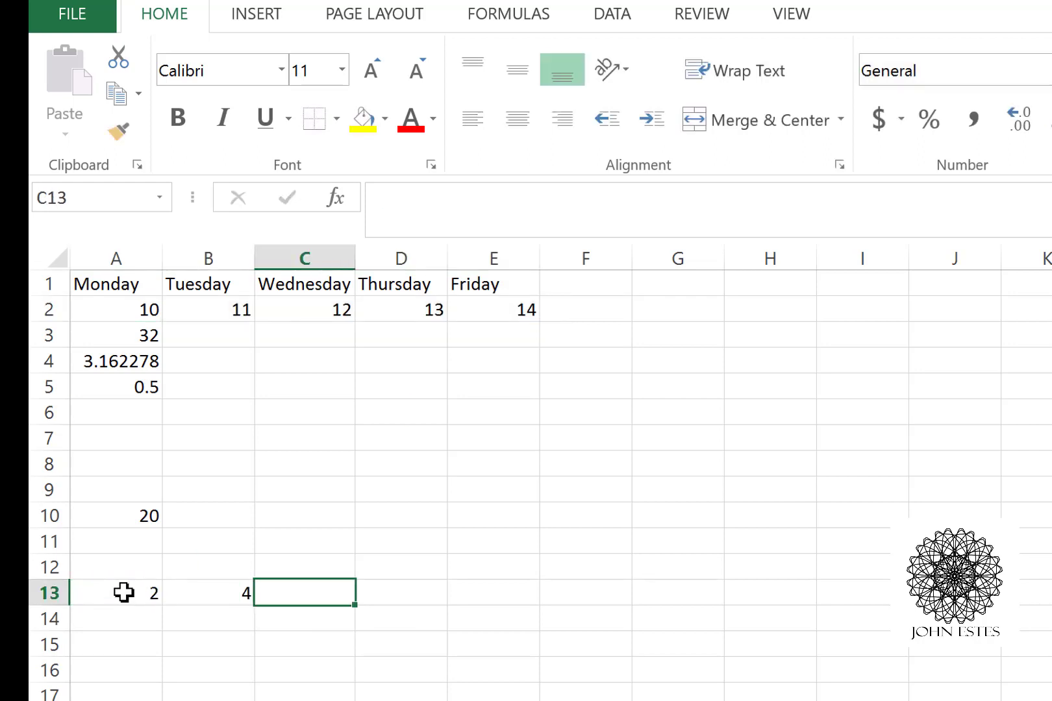
{"action": "type", "text": "6"}
{"action": "key", "text": "shift+Tab"}
{"action": "key", "text": "shift+Tab"}
{"action": "key", "text": "shift+Right"}
{"action": "key", "text": "shift+Right"}
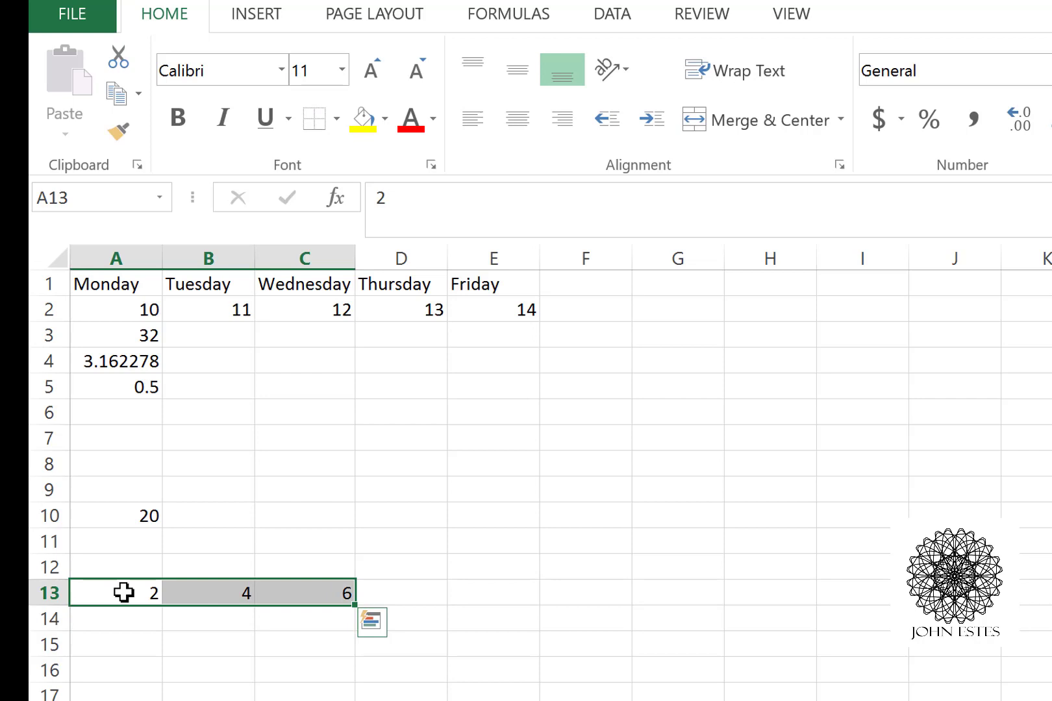
{"action": "left_click_drag", "start_coordinate": [354, 607], "coordinate": [934, 661]}
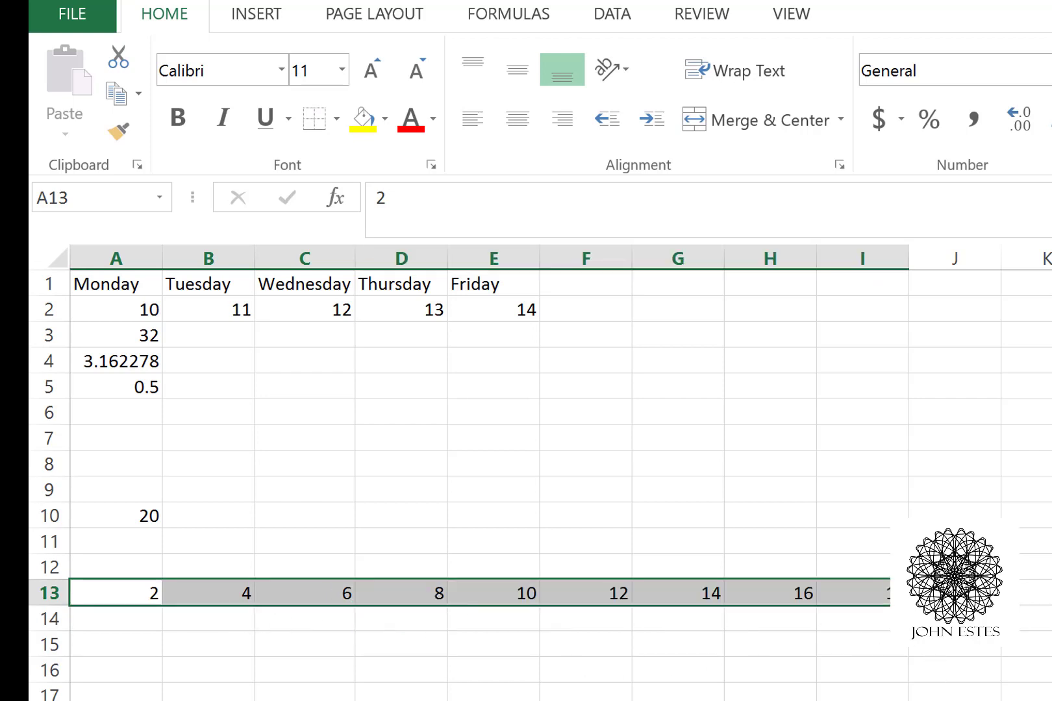
{"action": "key", "text": "Delete"}
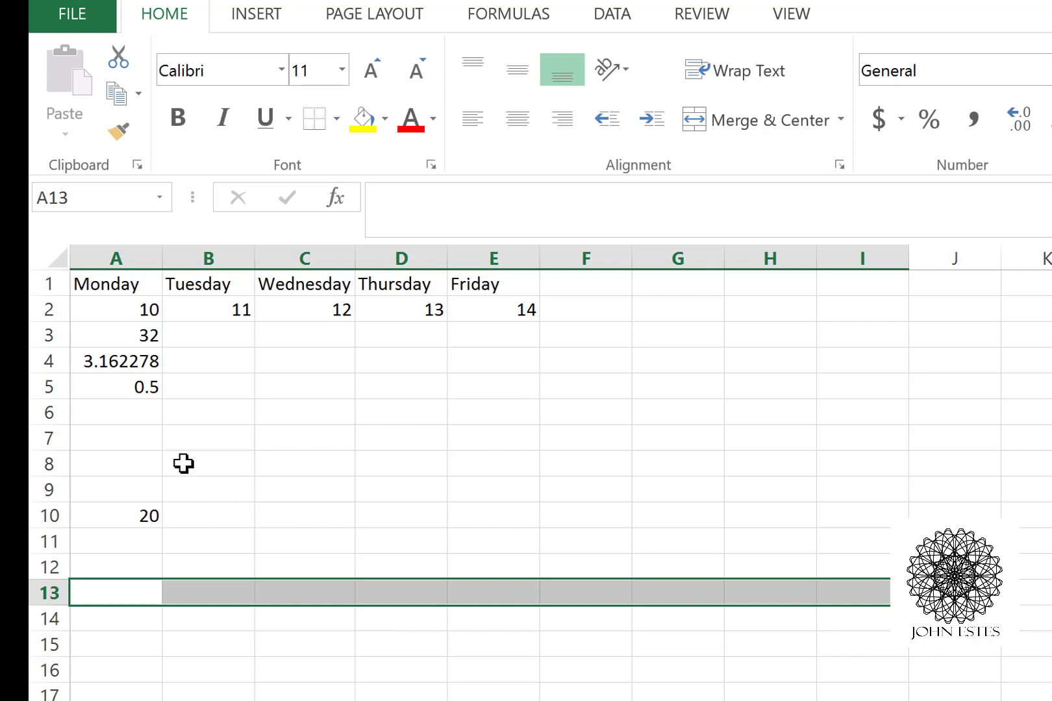
Step: Copy A4's =SQRT formula to E4 and check the adjusted formulas in C4 and B4
{"action": "left_click", "coordinate": [606, 446]}
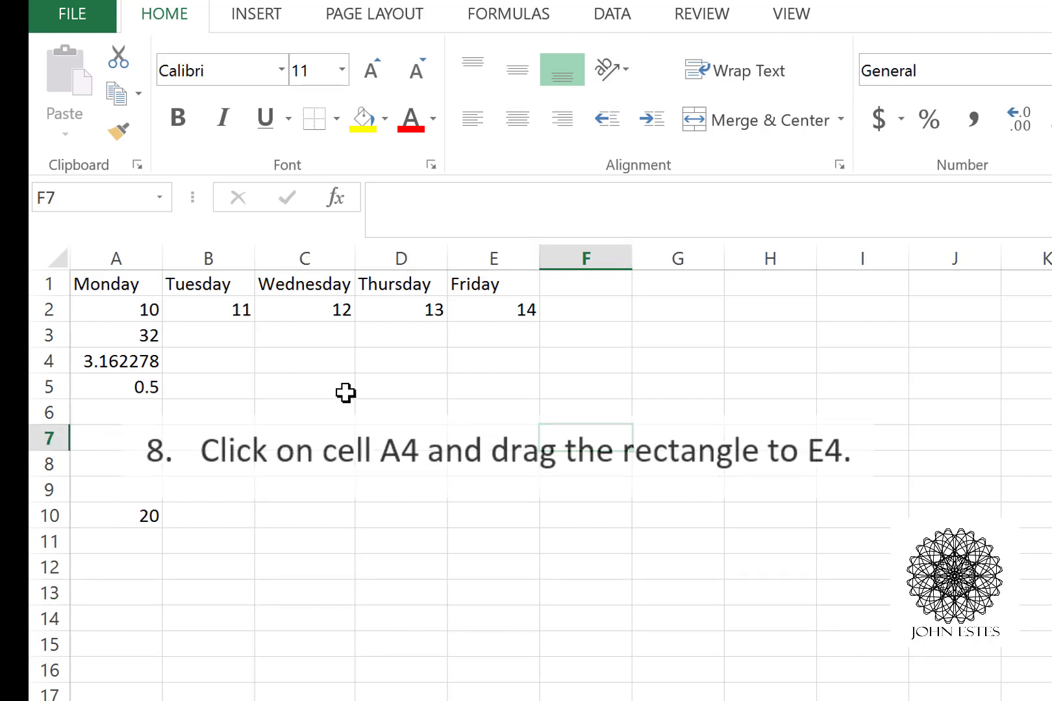
{"action": "left_click", "coordinate": [139, 359]}
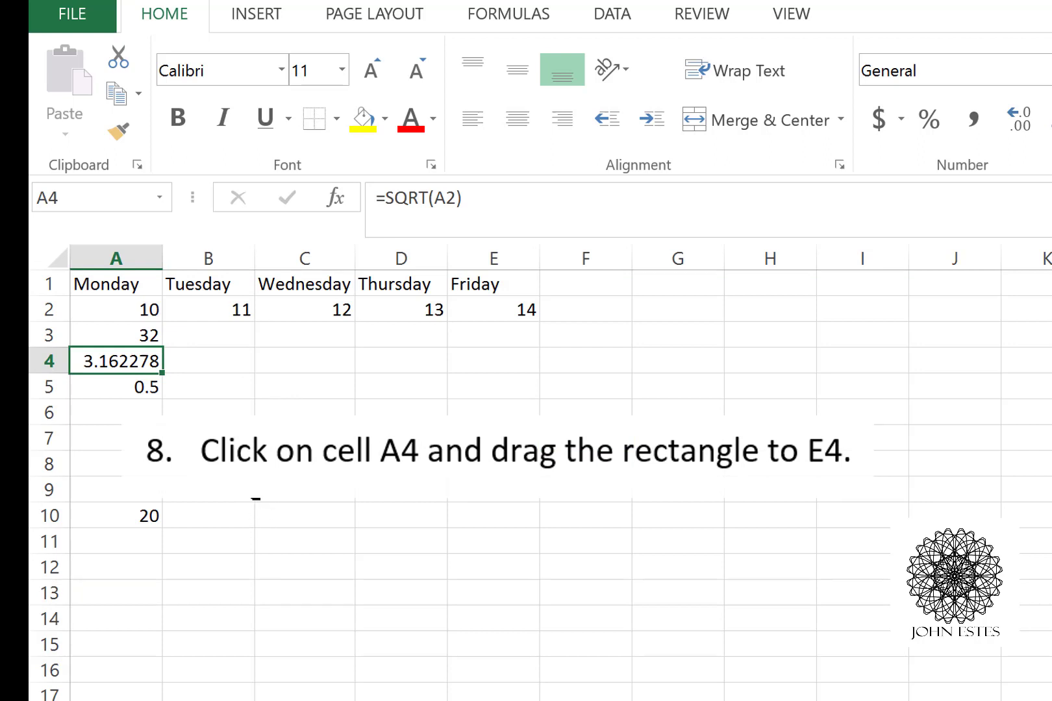
{"action": "mouse_move", "coordinate": [163, 376]}
{"action": "left_mouse_down"}
{"action": "mouse_move", "coordinate": [263, 385]}
{"action": "mouse_move", "coordinate": [181, 381]}
{"action": "left_mouse_up"}
{"action": "left_click_drag", "start_coordinate": [162, 373], "coordinate": [526, 363]}
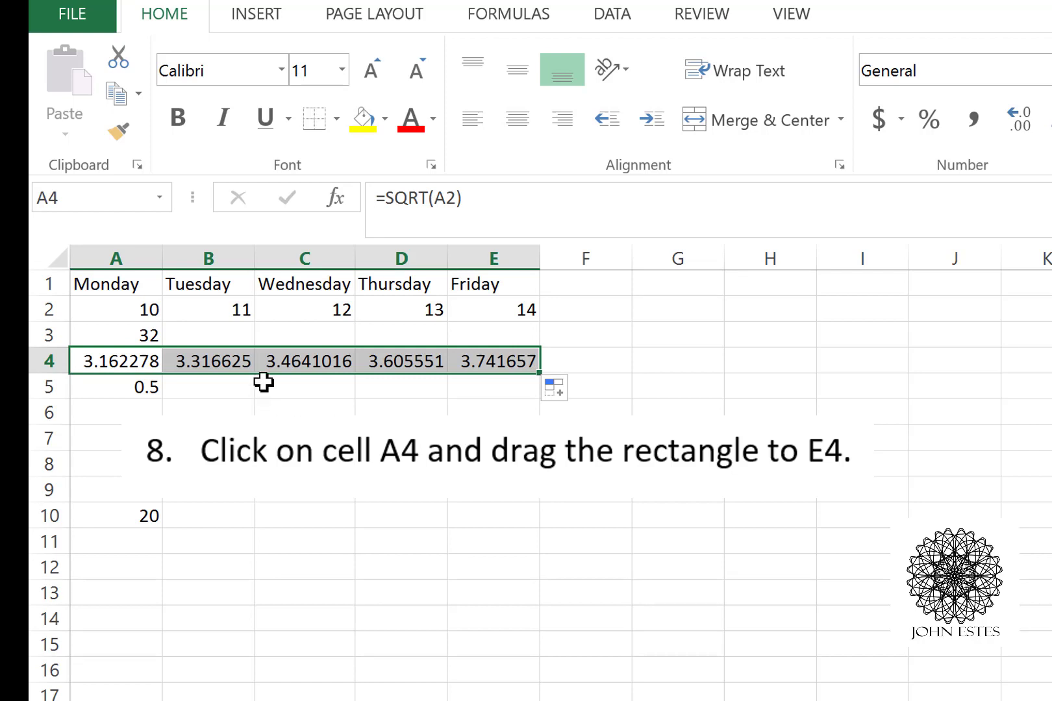
{"action": "left_click", "coordinate": [309, 356]}
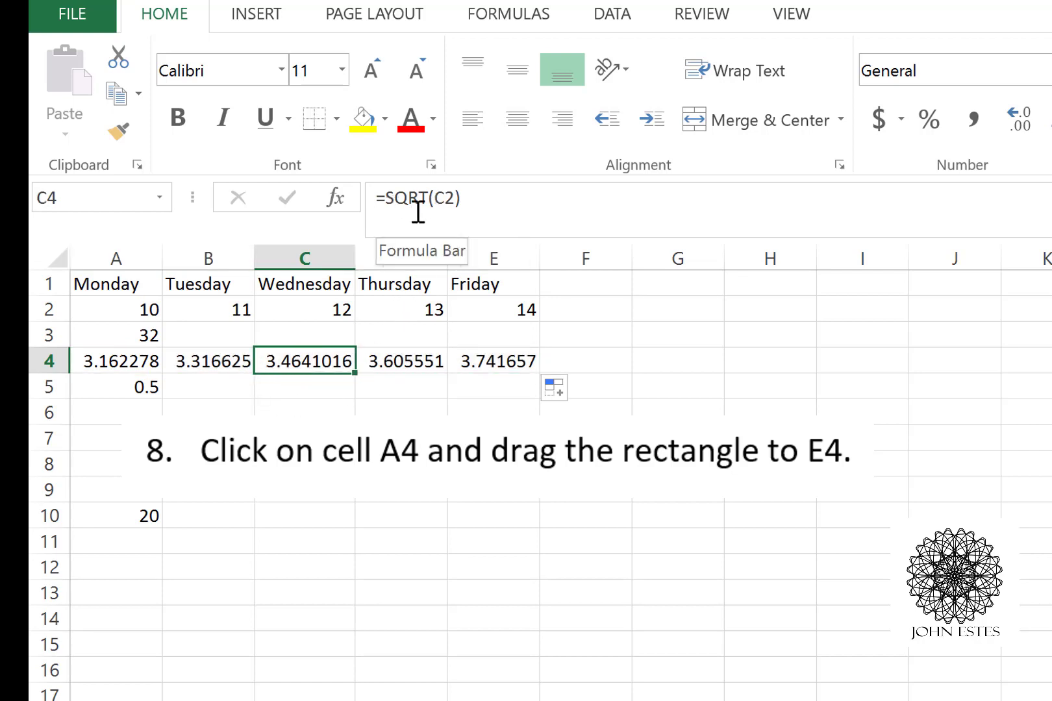
{"action": "left_click", "coordinate": [240, 362]}
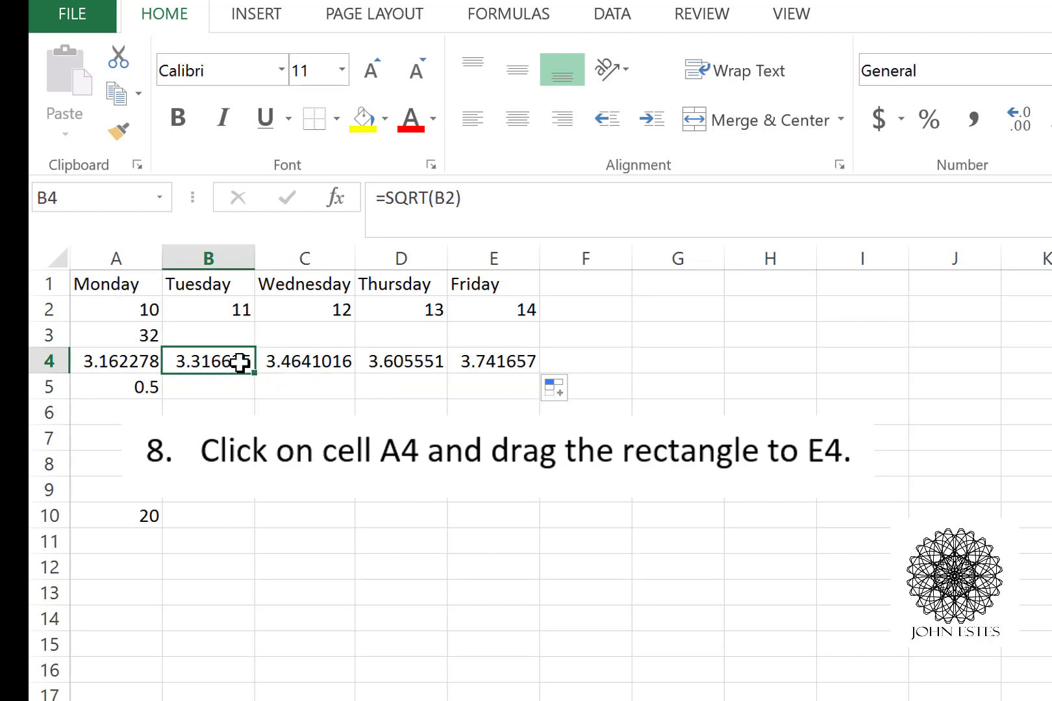
{"action": "left_click", "coordinate": [125, 367]}
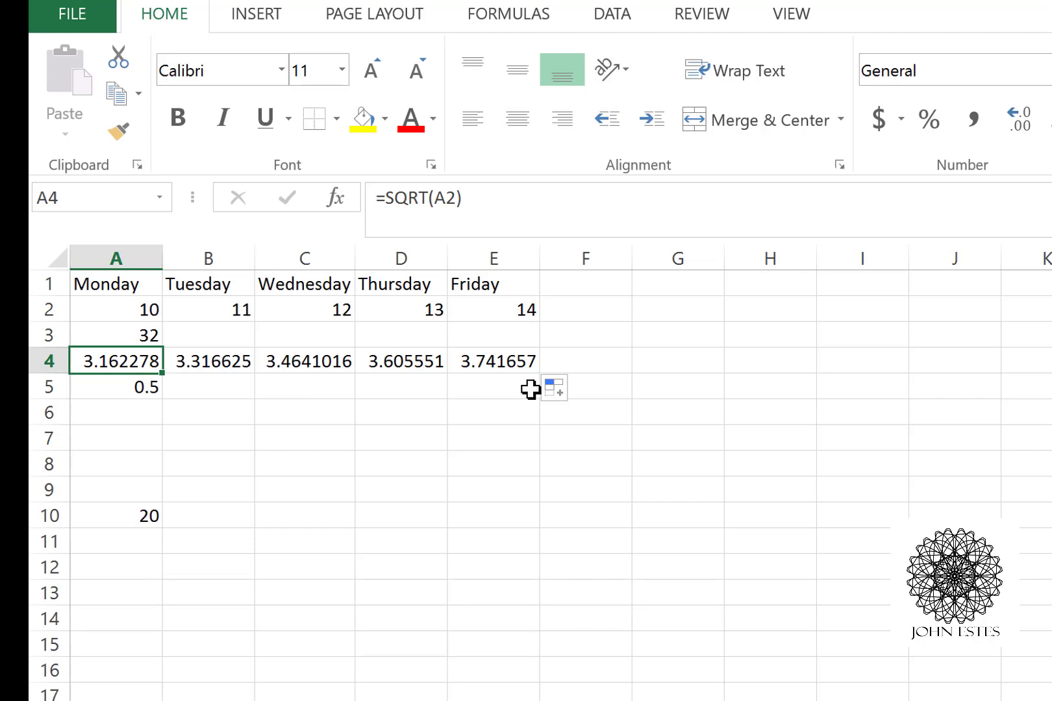
{"action": "left_click", "coordinate": [135, 385]}
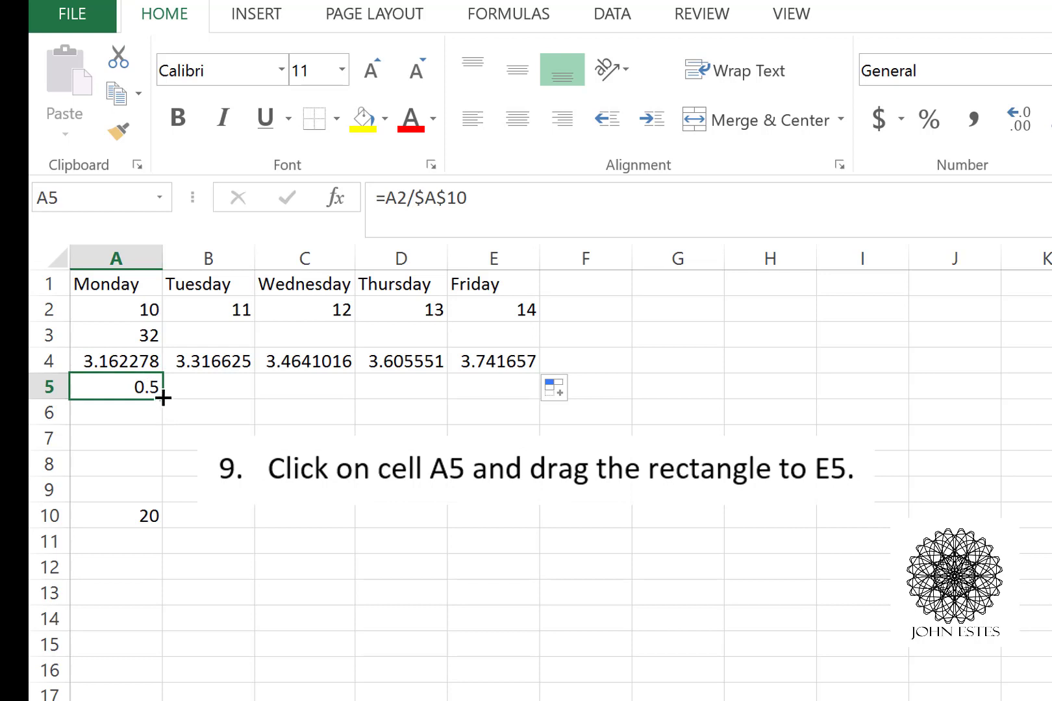
{"action": "left_click_drag", "start_coordinate": [162, 398], "coordinate": [509, 413]}
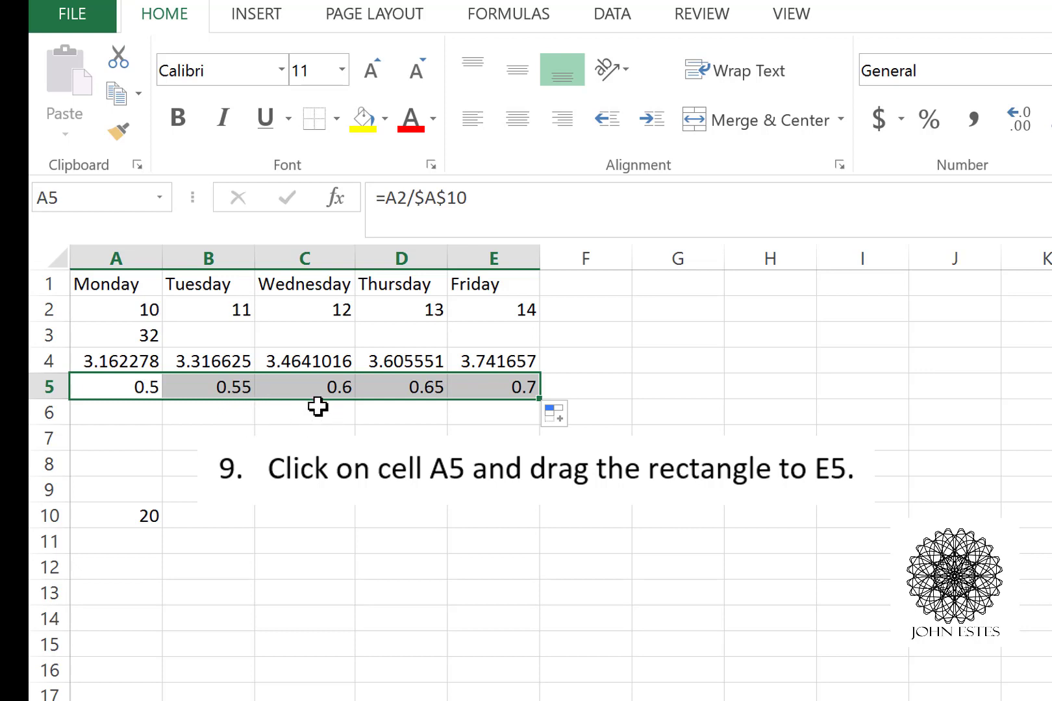
{"action": "left_click", "coordinate": [322, 391]}
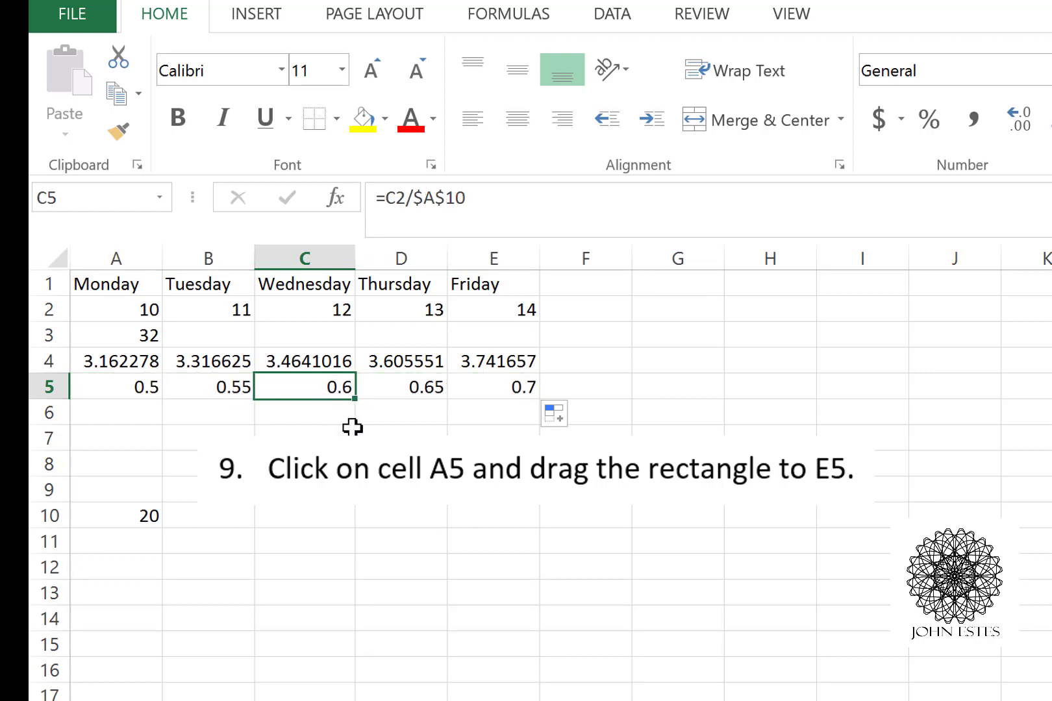
{"action": "left_click", "coordinate": [404, 383]}
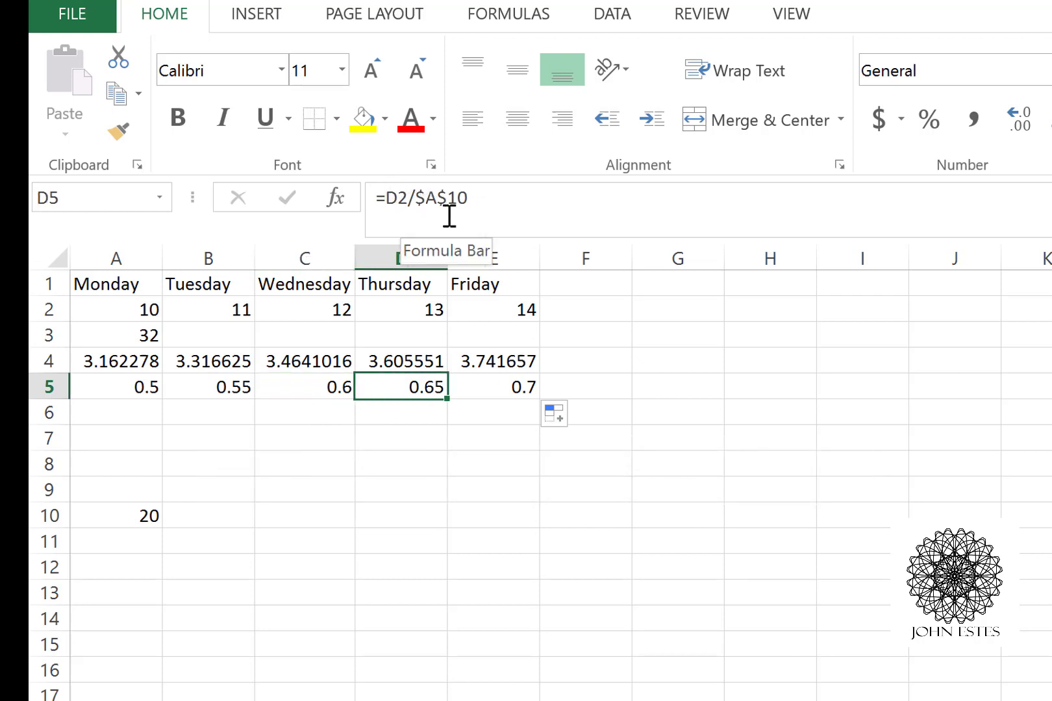
{"action": "left_click", "coordinate": [149, 510]}
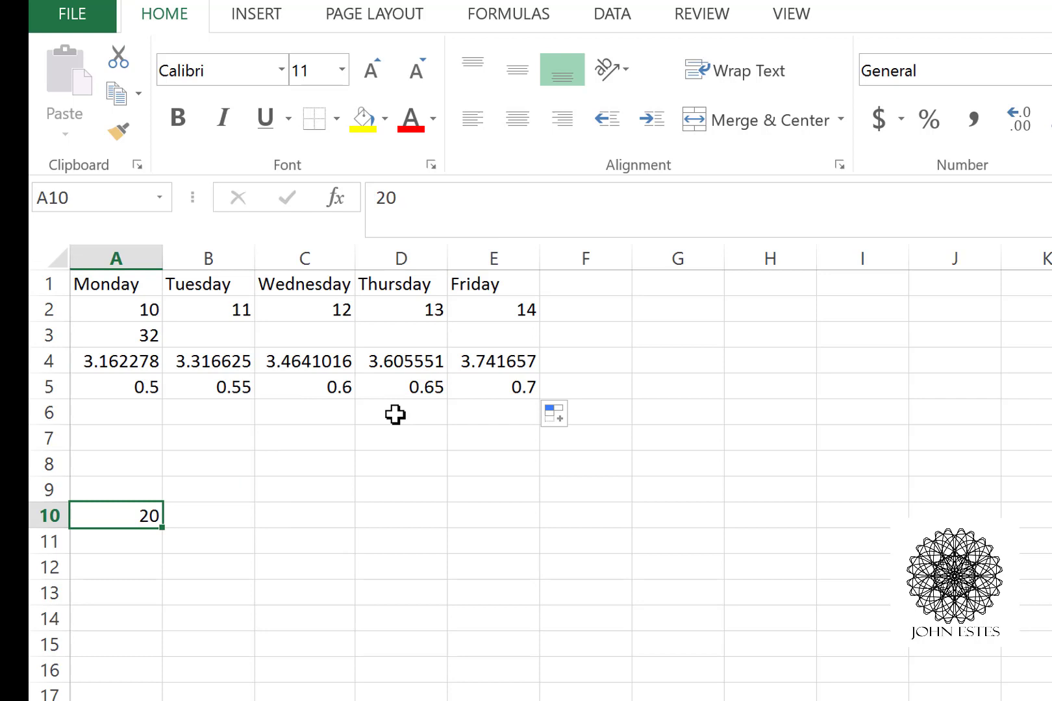
{"action": "left_click", "coordinate": [115, 387]}
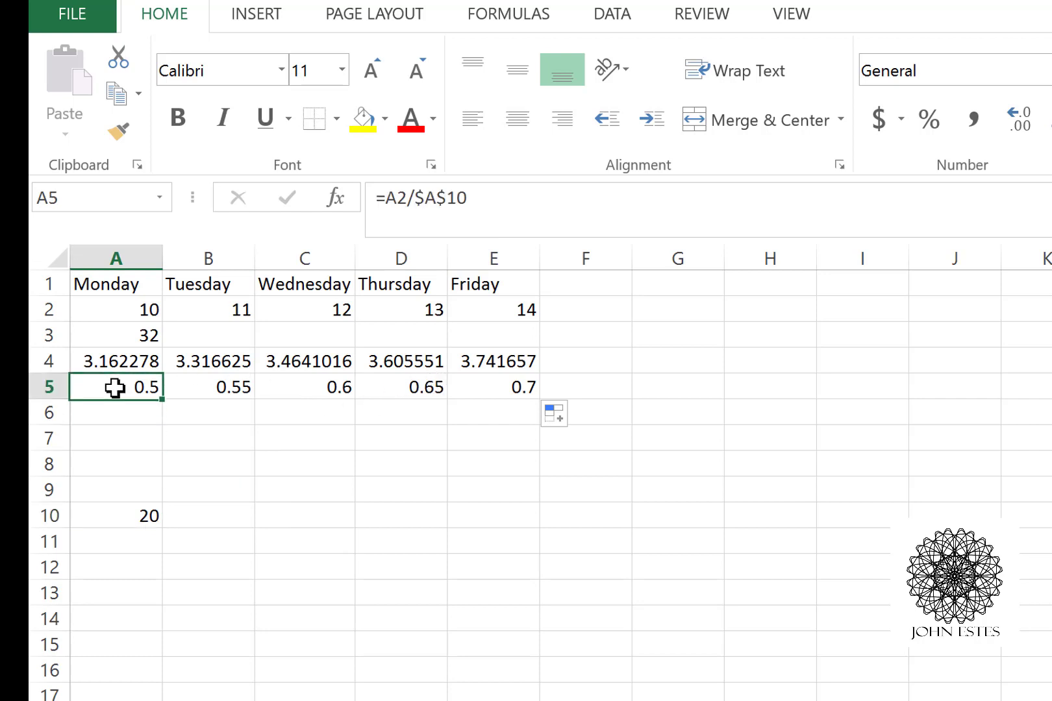
{"action": "left_click", "coordinate": [207, 388]}
{"action": "left_click", "coordinate": [344, 390]}
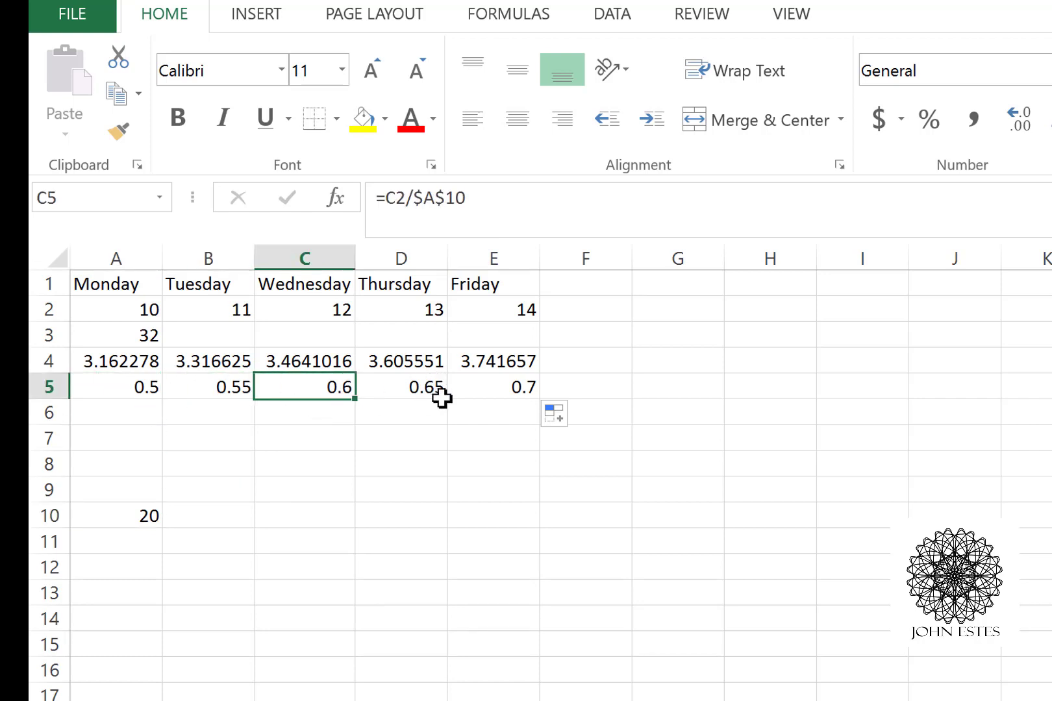
{"action": "left_click", "coordinate": [441, 397]}
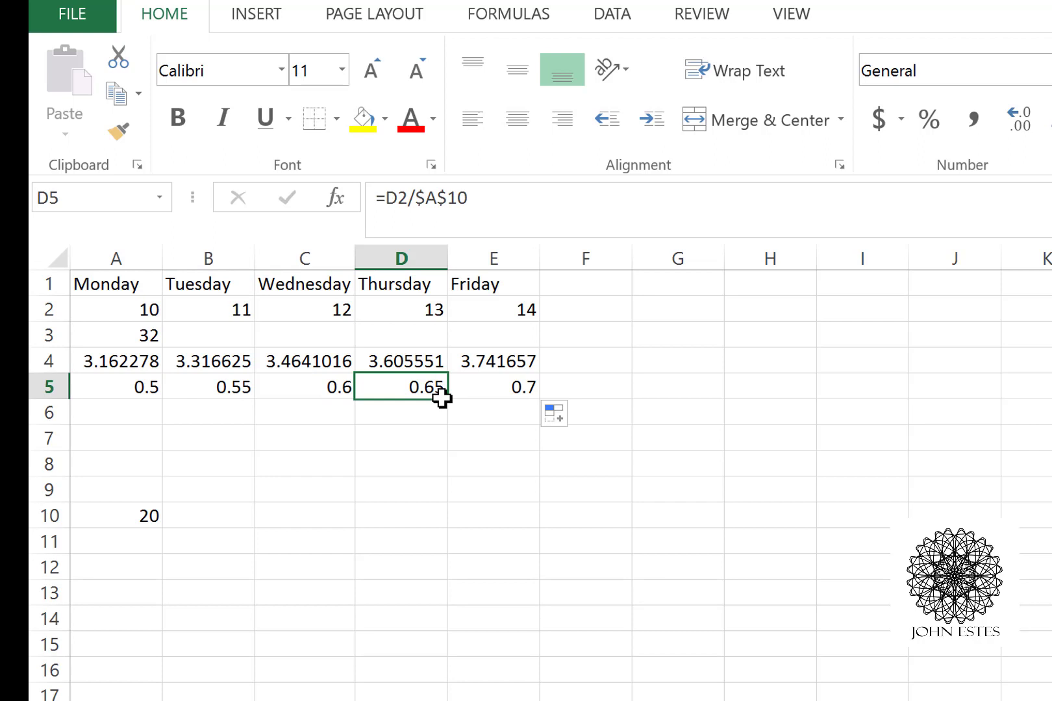
{"action": "left_click", "coordinate": [130, 388]}
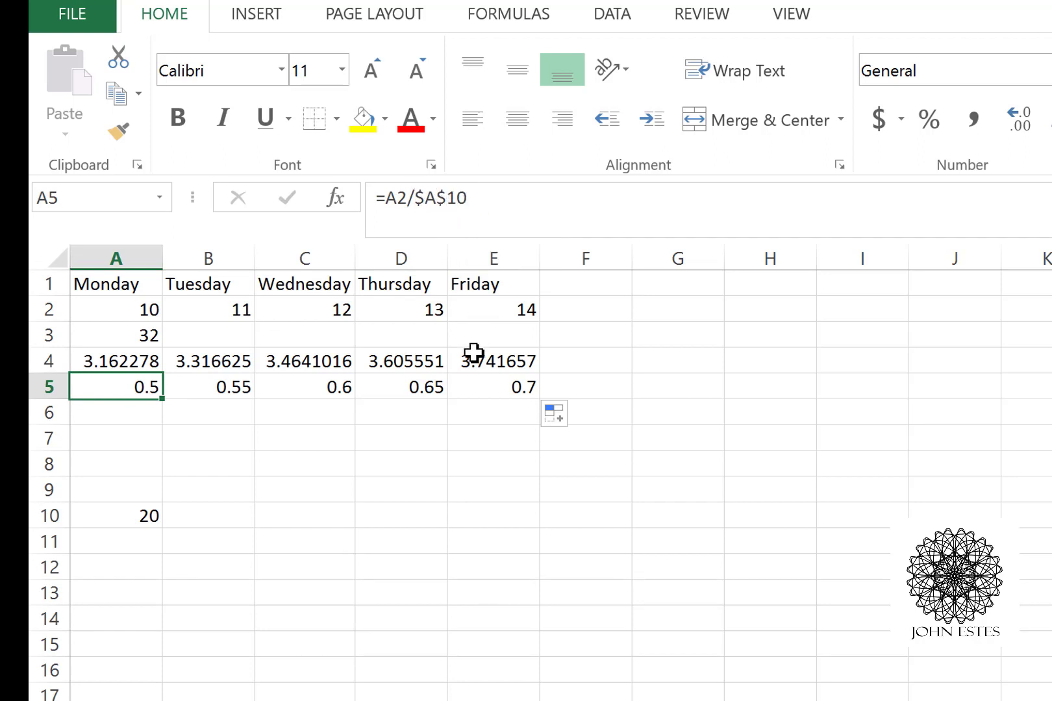
Step: Change A5 to the relative formula =A2/A10 and copy it across to E5
{"action": "left_click", "coordinate": [450, 197]}
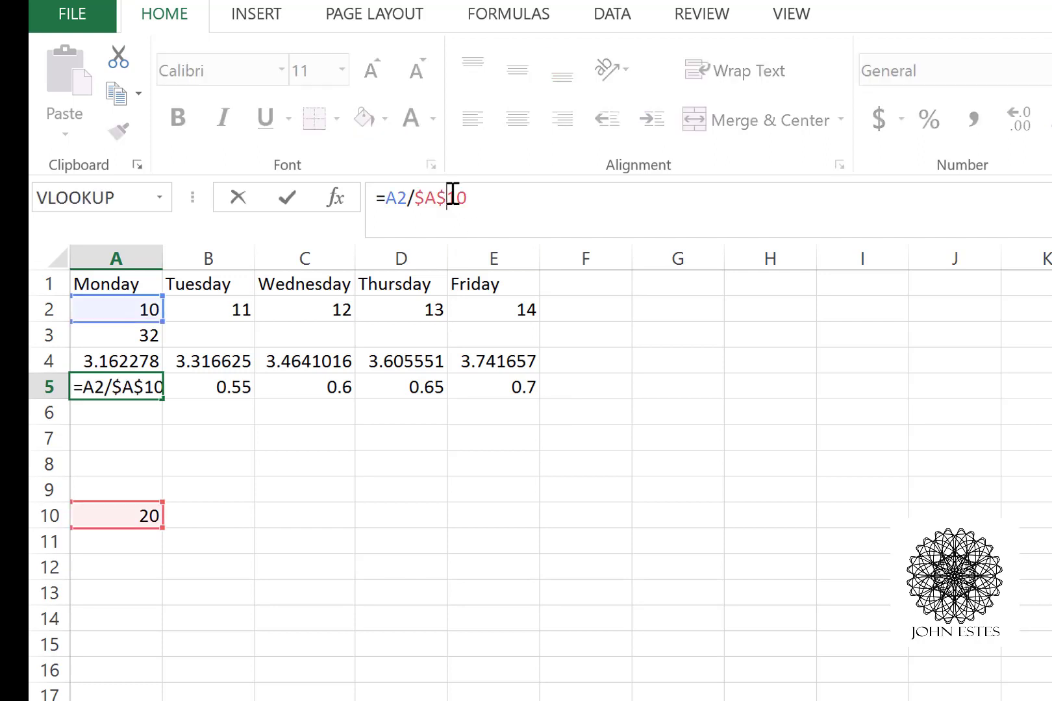
{"action": "key", "text": "BackSpace"}
{"action": "key", "text": "BackSpace"}
{"action": "key", "text": "BackSpace"}
{"action": "type", "text": "A"}
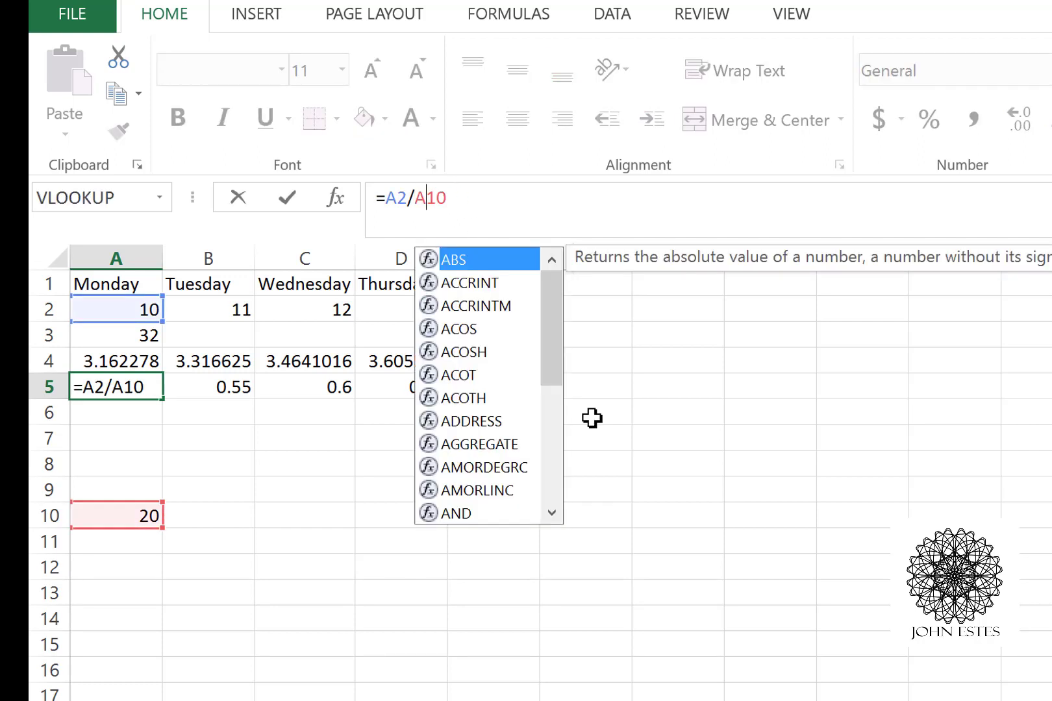
{"action": "key", "text": "ctrl+Return"}
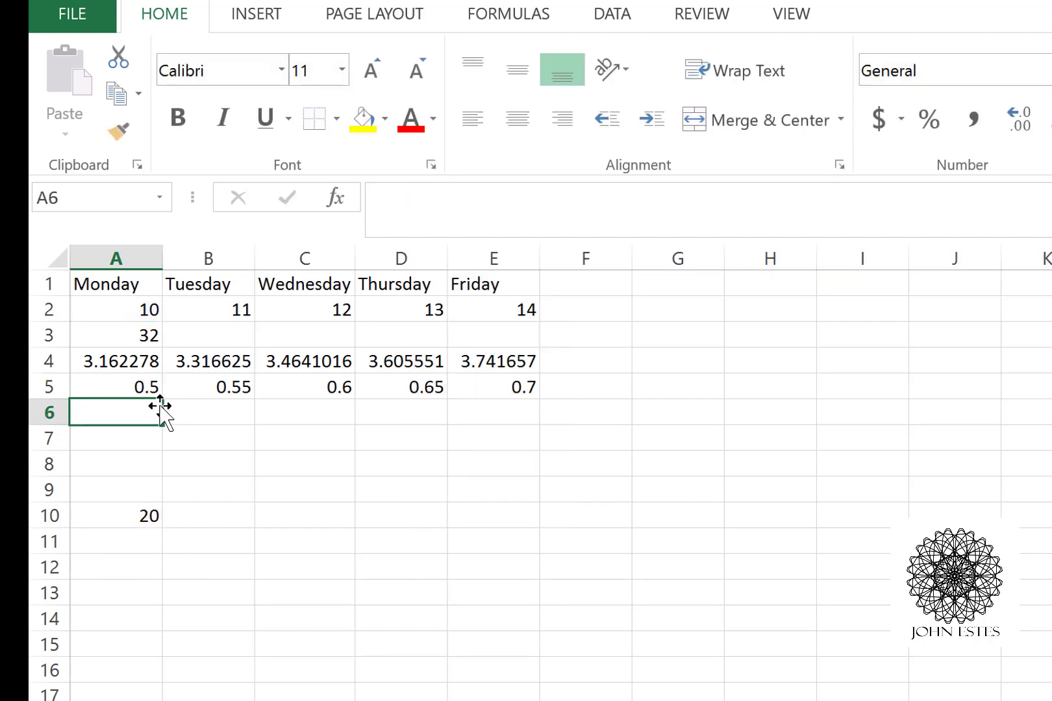
{"action": "left_click", "coordinate": [145, 385]}
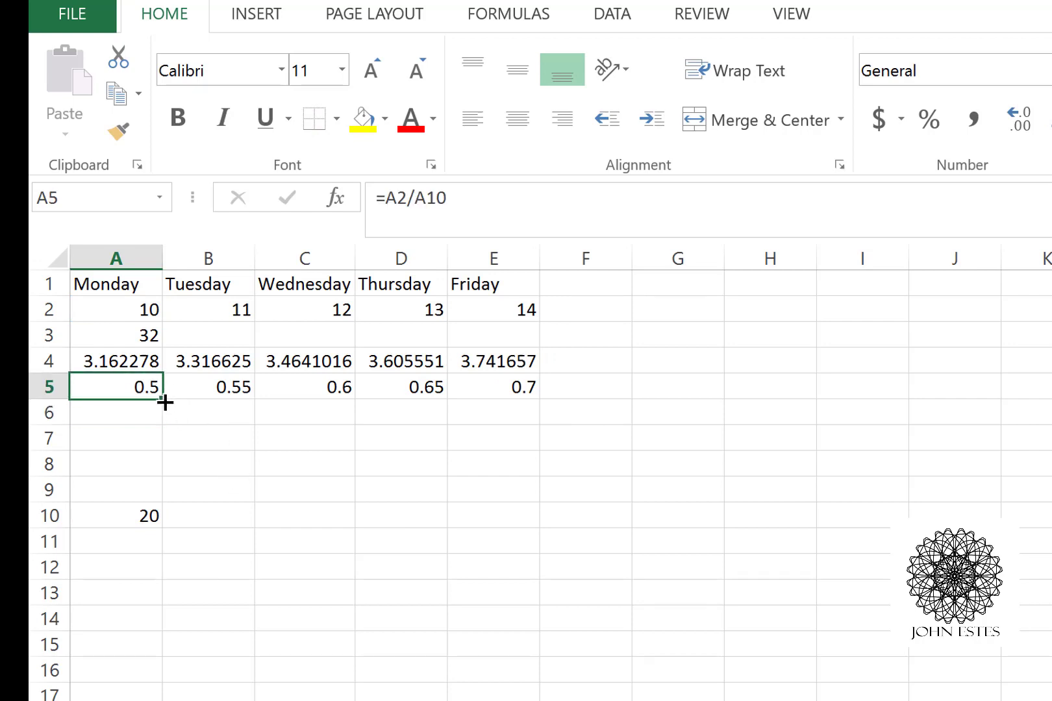
{"action": "left_click_drag", "start_coordinate": [183, 399], "coordinate": [538, 411]}
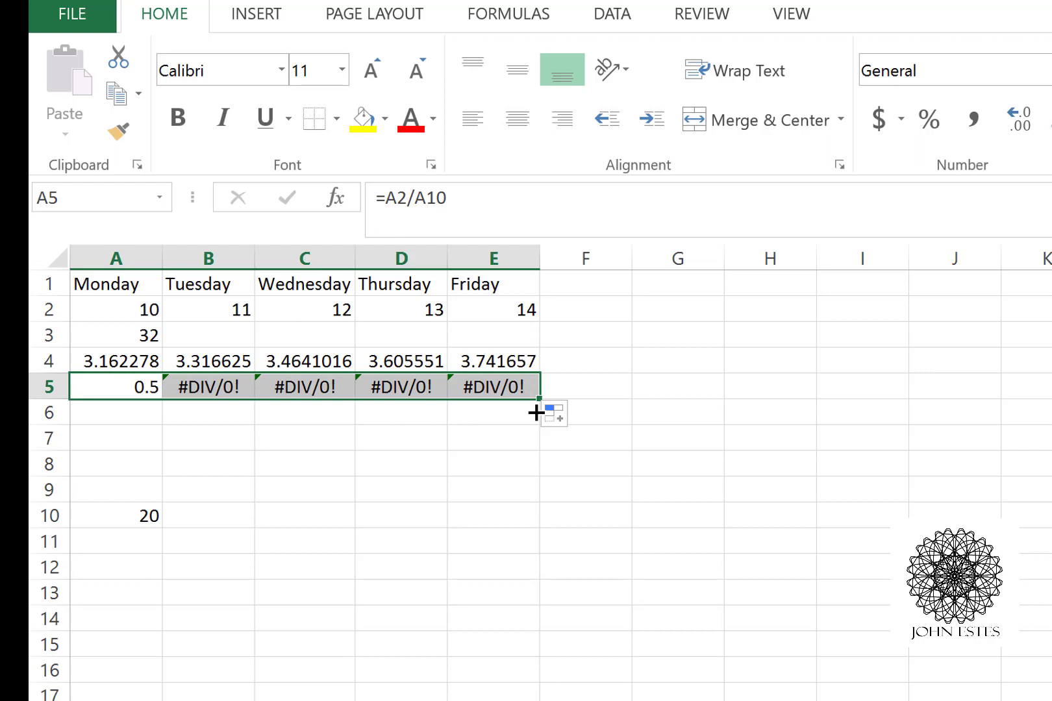
{"action": "left_click", "coordinate": [536, 413]}
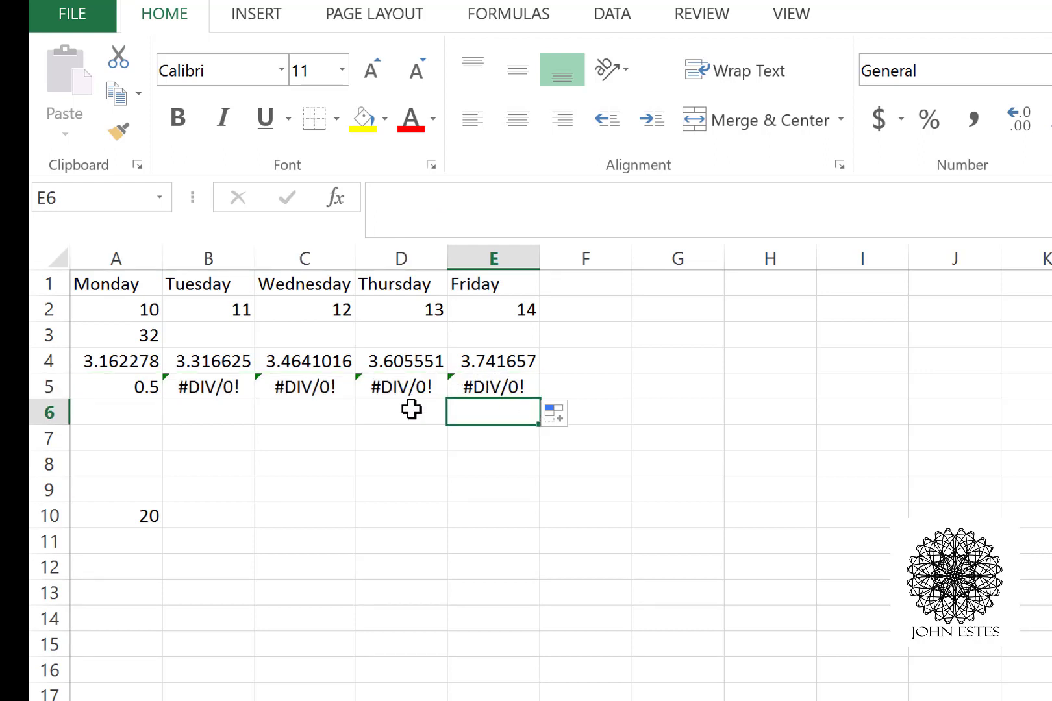
Step: Compare D5's #DIV/0! error with the empty D10 and A10's value 20
{"action": "left_click", "coordinate": [422, 385]}
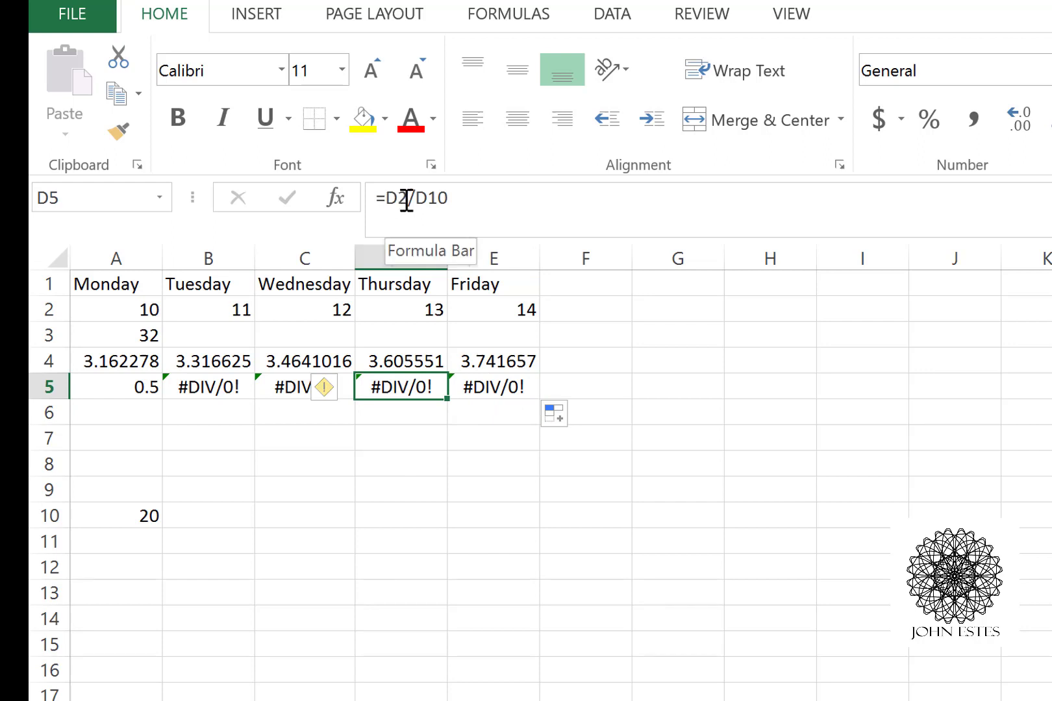
{"action": "left_click", "coordinate": [398, 525]}
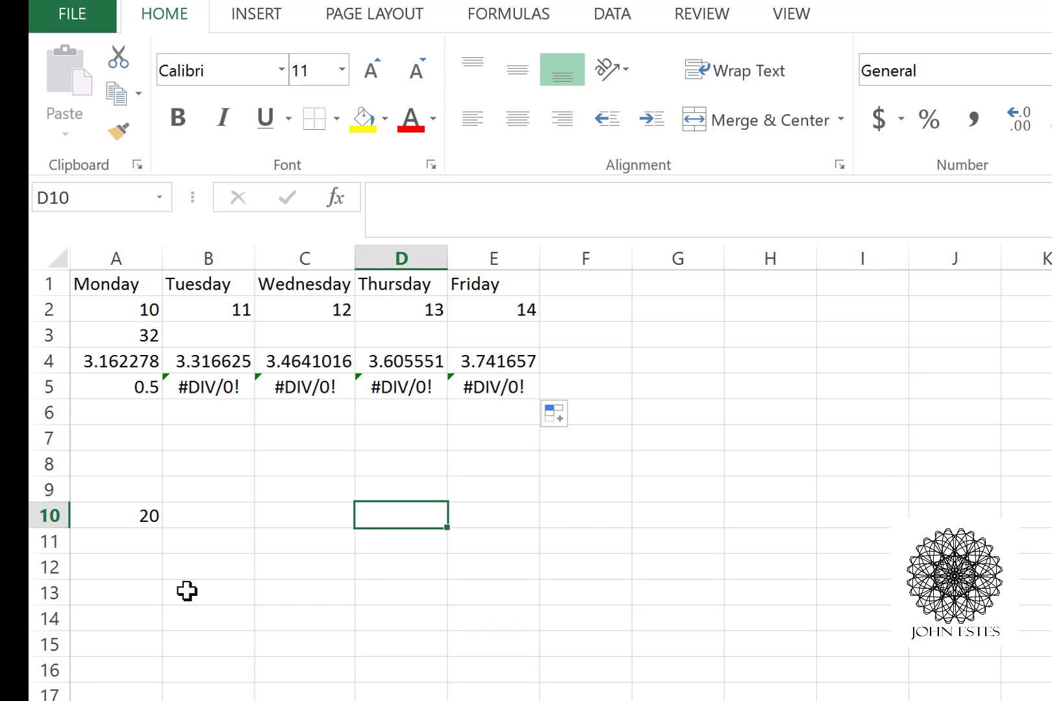
{"action": "left_click", "coordinate": [385, 396]}
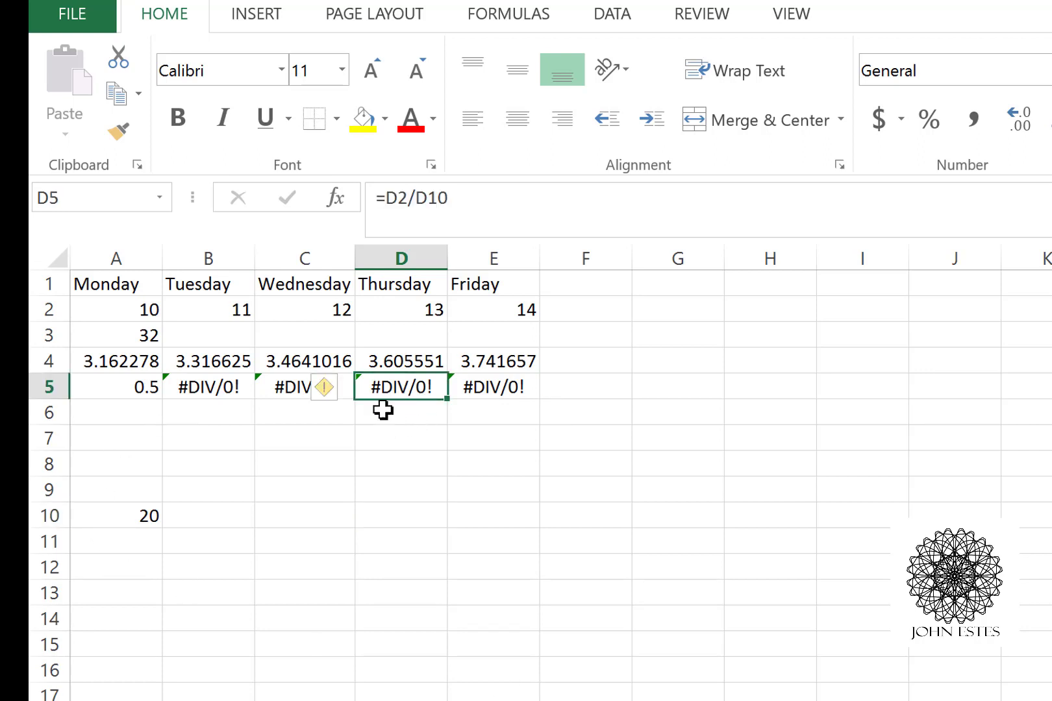
{"action": "left_click", "coordinate": [420, 524]}
{"action": "left_click", "coordinate": [417, 389]}
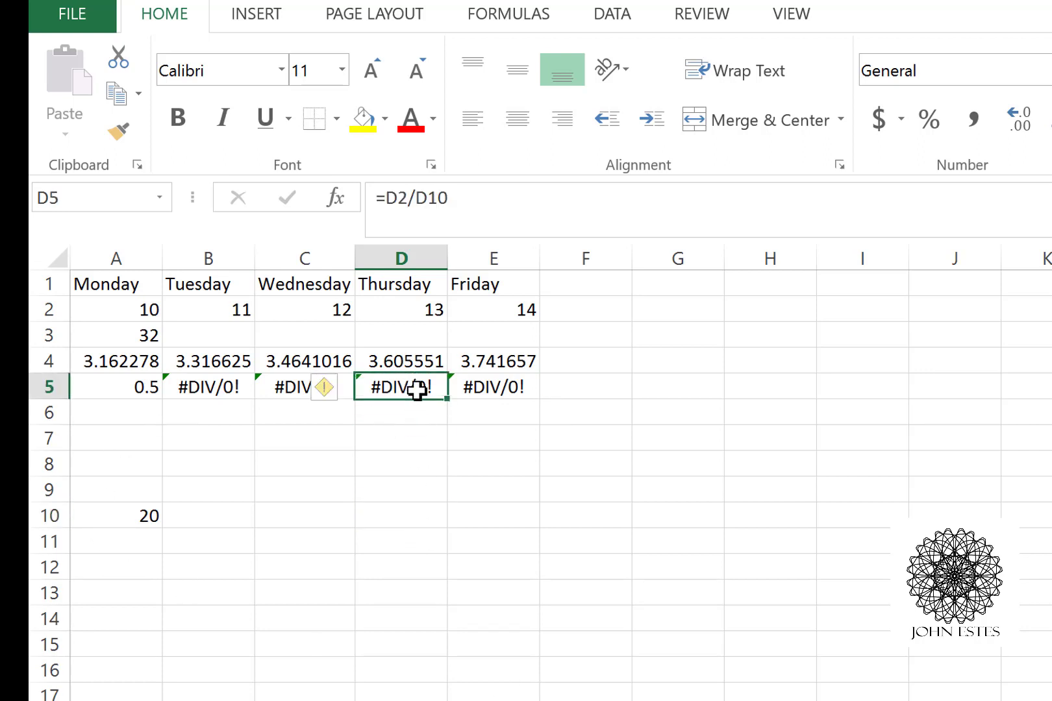
{"action": "left_click", "coordinate": [130, 517]}
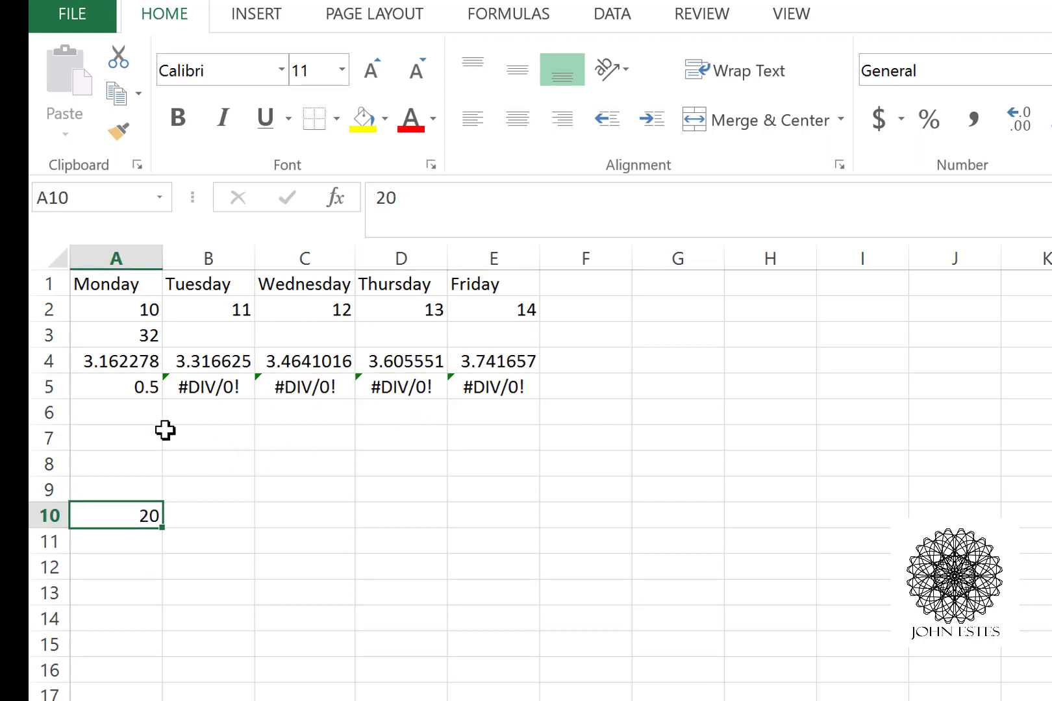
Step: Change A5's formula so it divides by the absolute reference $A$10
{"action": "left_click", "coordinate": [126, 389]}
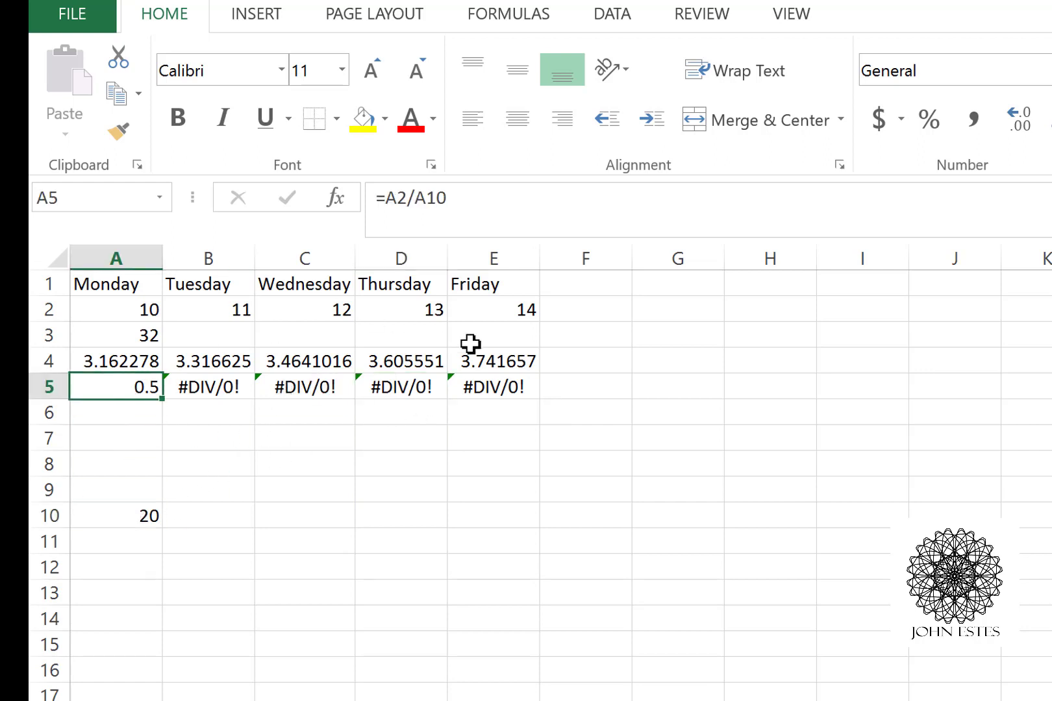
{"action": "left_click", "coordinate": [419, 201]}
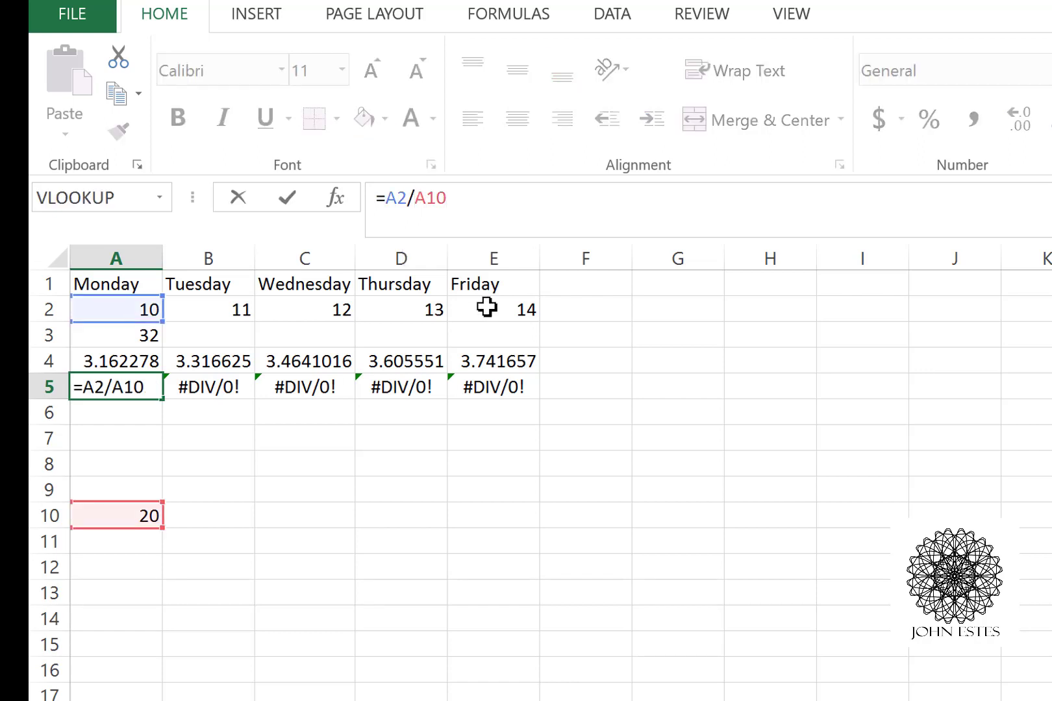
{"action": "type", "text": "$A$"}
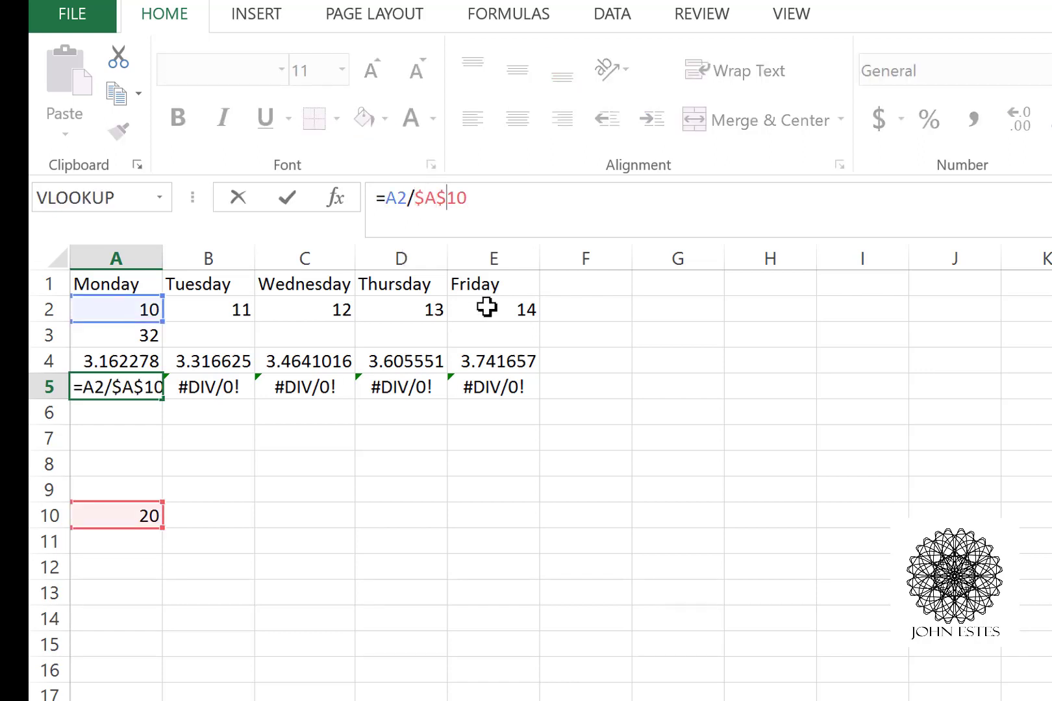
{"action": "key", "text": "Return"}
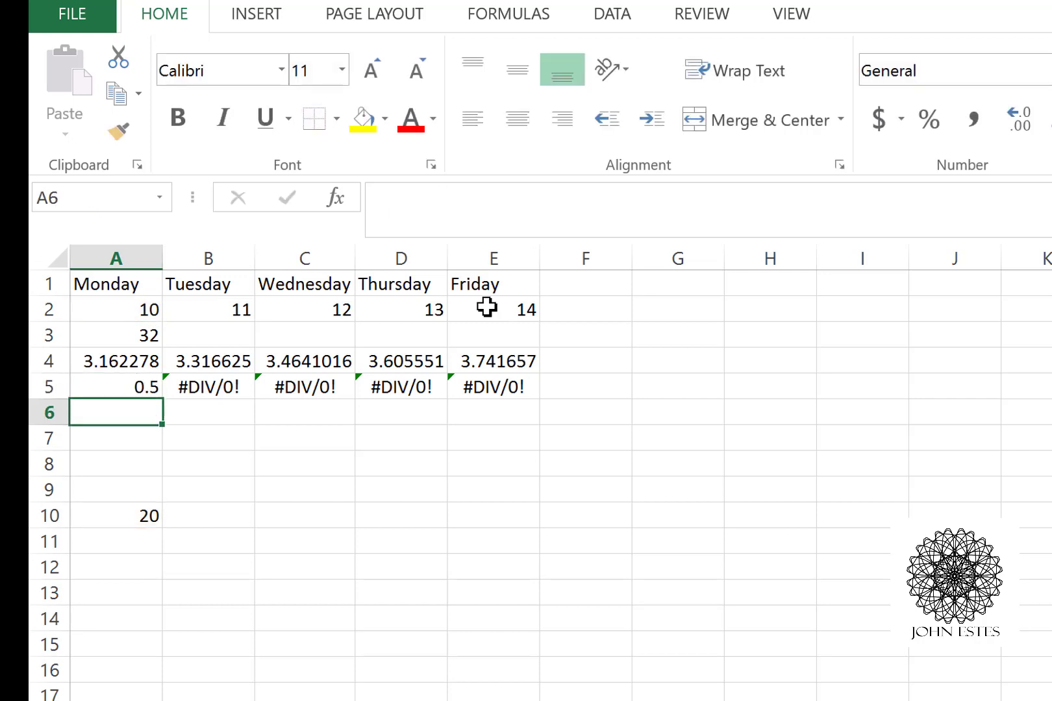
Step: Fill A5's formula across to E5 so row 5 reads 0.5, 0.55, 0.6, 0.65, 0.7
{"action": "left_click", "coordinate": [120, 388]}
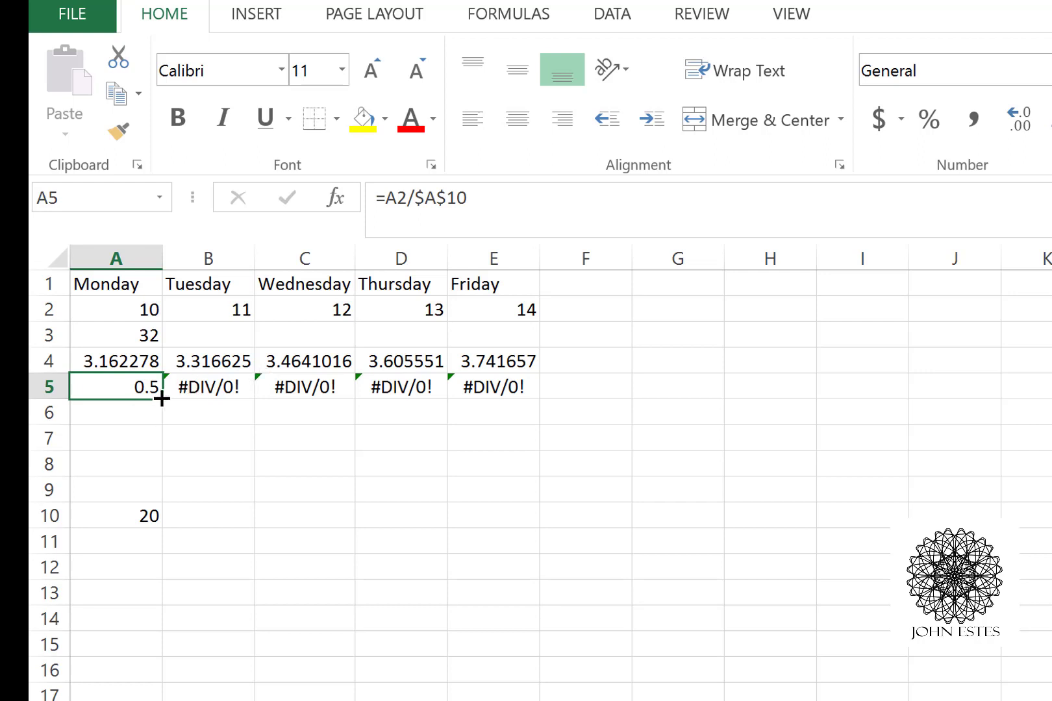
{"action": "left_click_drag", "start_coordinate": [162, 398], "coordinate": [528, 513]}
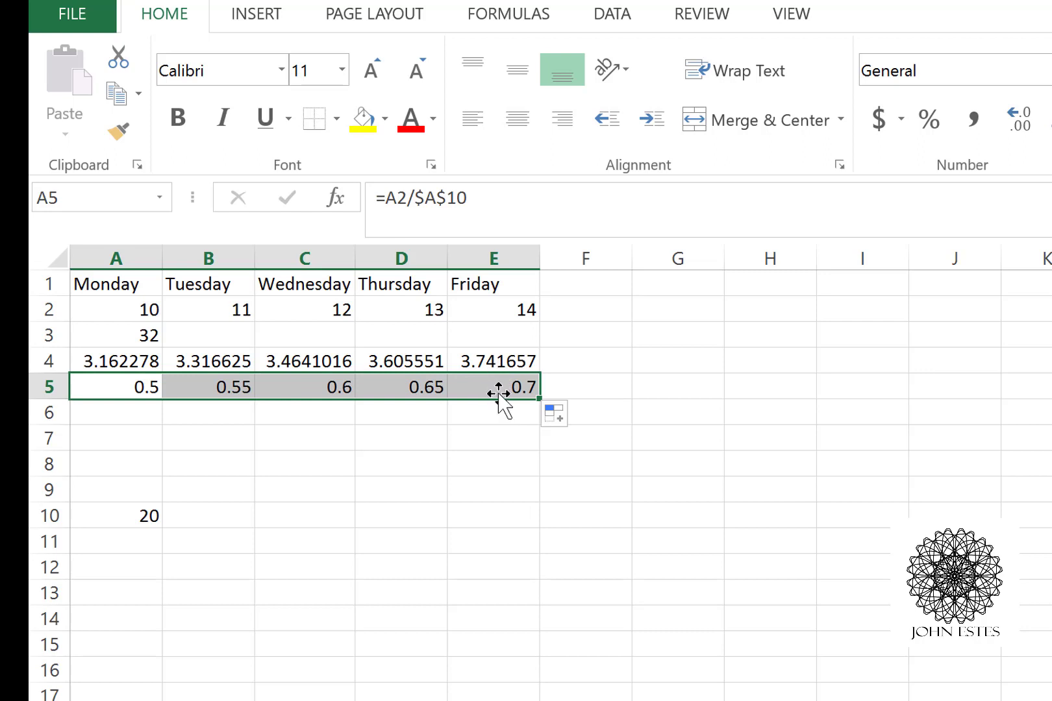
{"action": "left_click", "coordinate": [432, 389]}
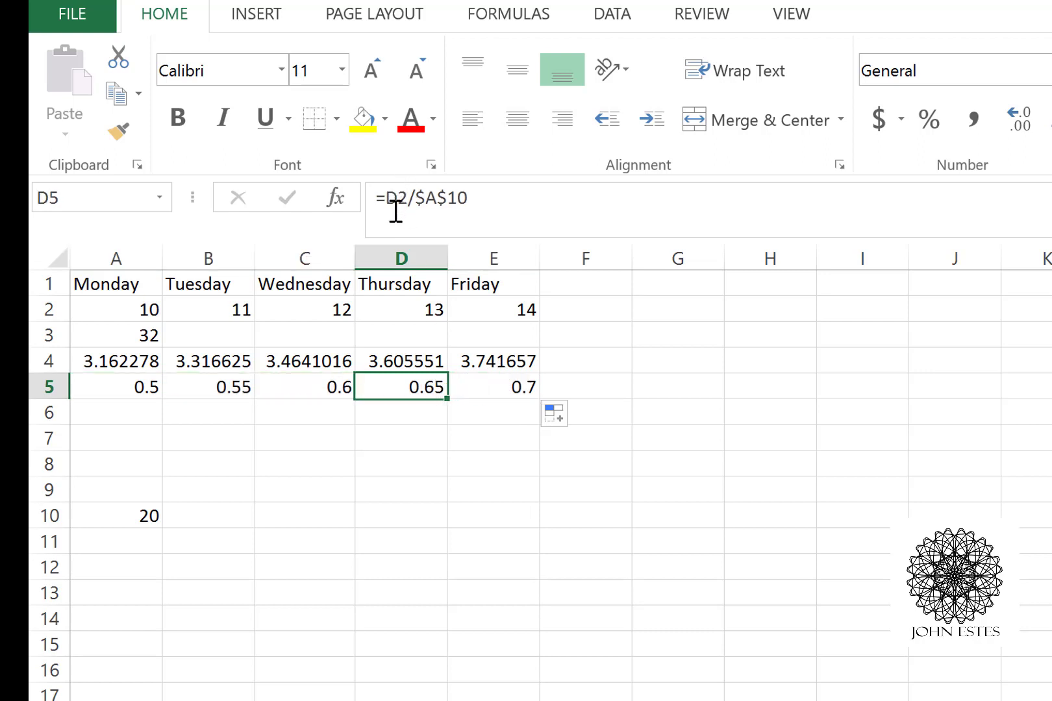
{"action": "left_click", "coordinate": [125, 517]}
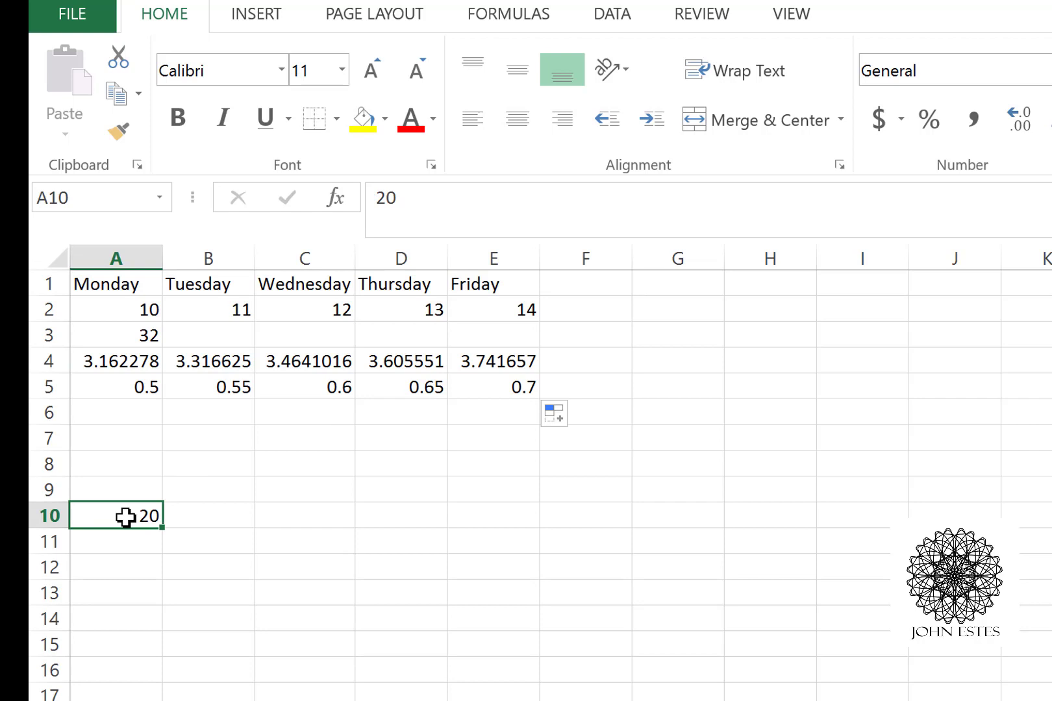